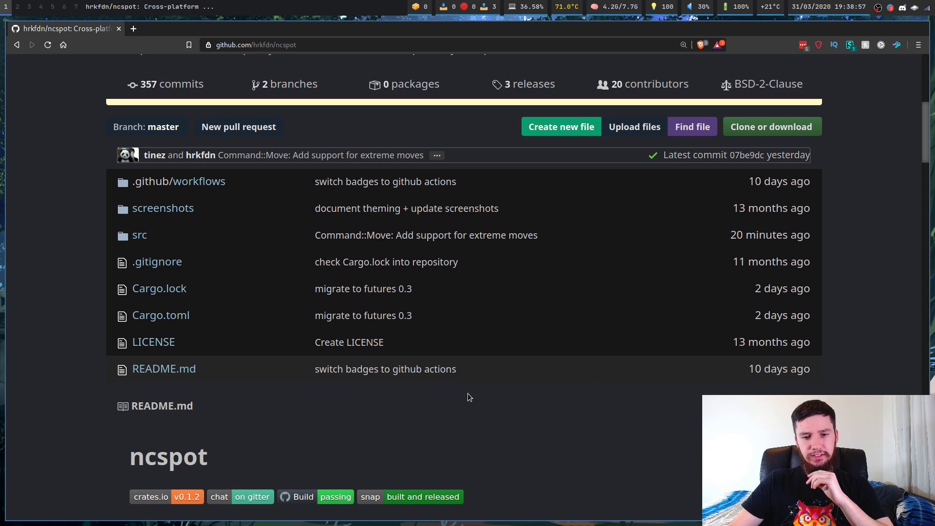
Review the ncspot README's packaging status, introduction and the memory totals in the resource footprint comparison with Spotify.
scroll(467, 394, down, 8)
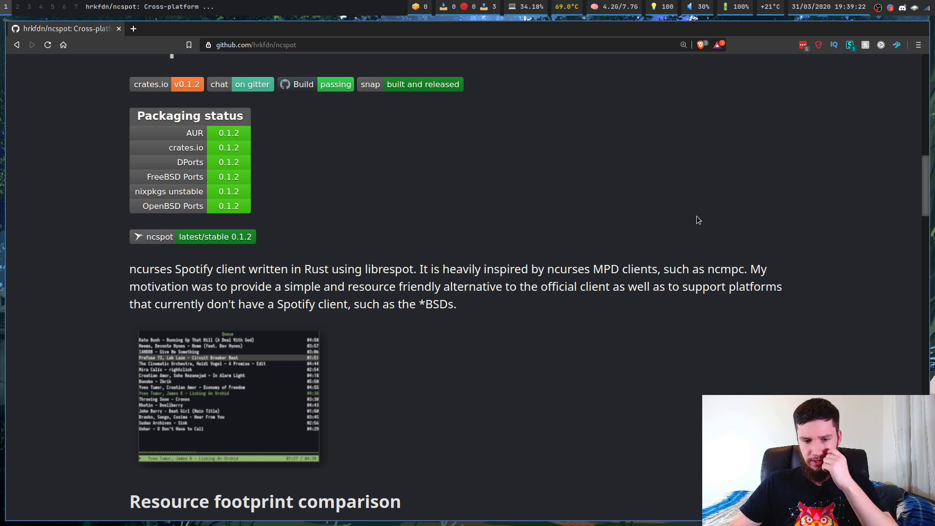
scroll(696, 220, down, 5)
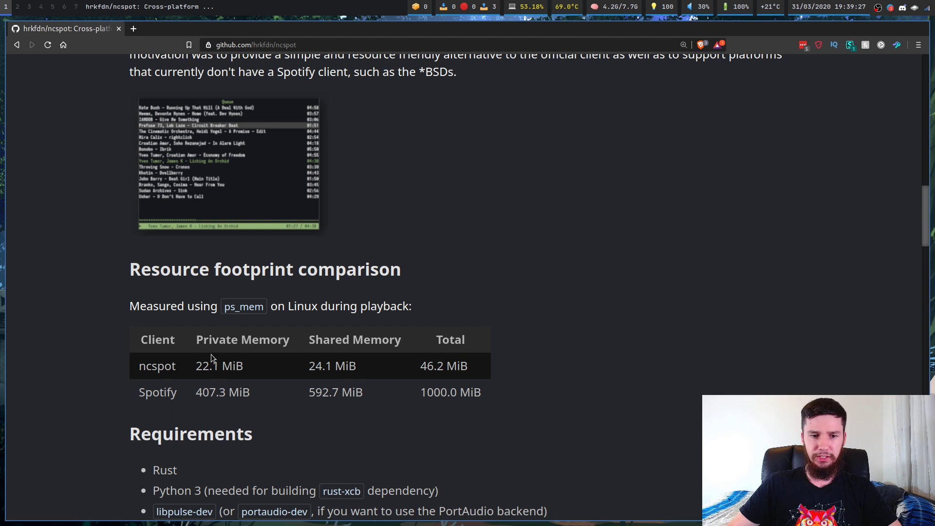
drag(429, 366, 469, 367)
click(433, 368)
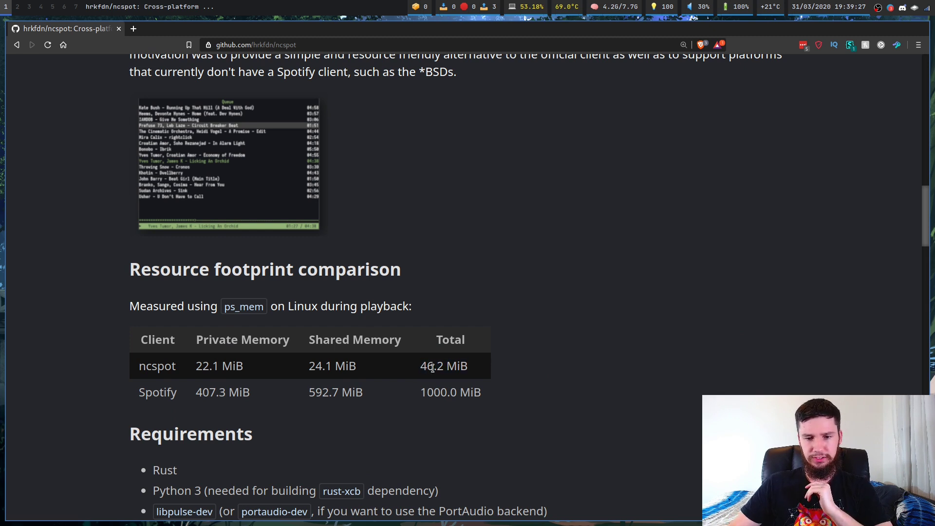
drag(421, 392, 457, 392)
click(398, 390)
click(439, 393)
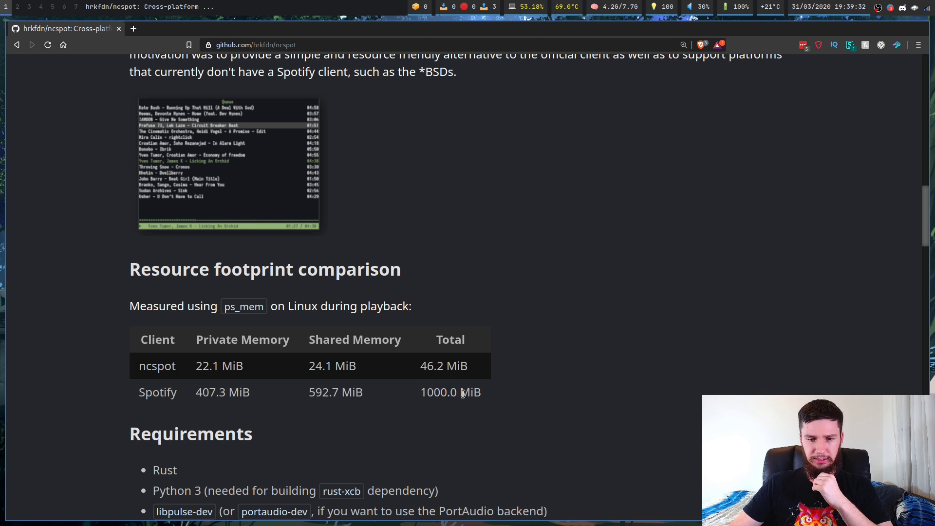
Read the Requirements list in the README, covering Python 3, the development libraries and the Spotify premium account.
scroll(382, 360, down, 1)
scroll(383, 361, down, 2)
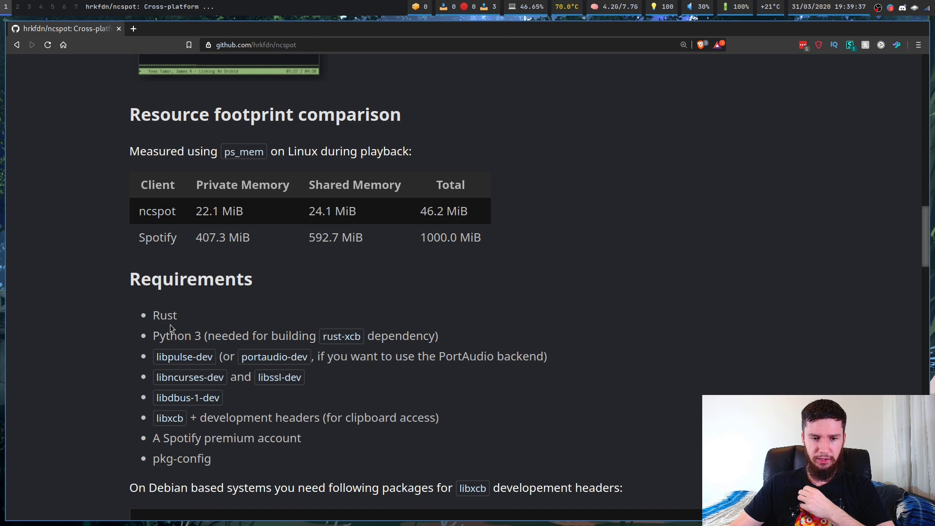
drag(176, 336, 385, 336)
click(385, 336)
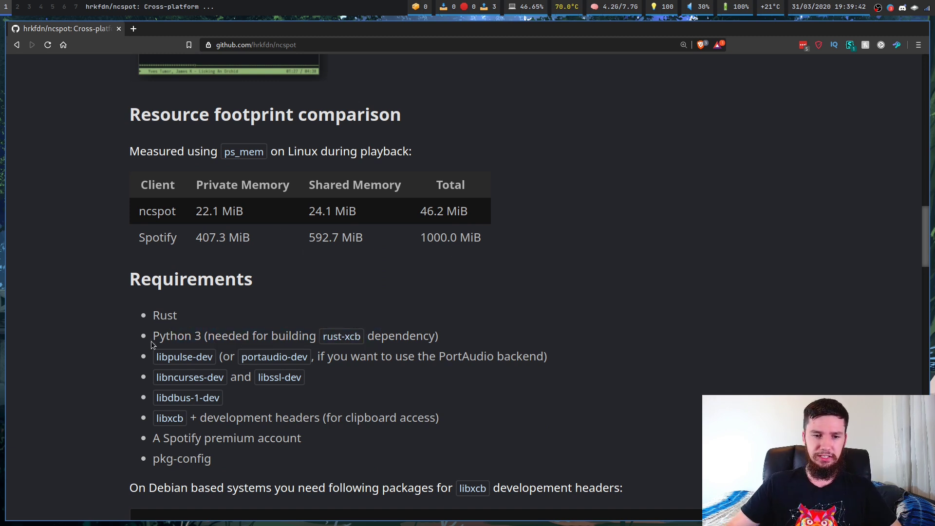
drag(151, 347, 229, 407)
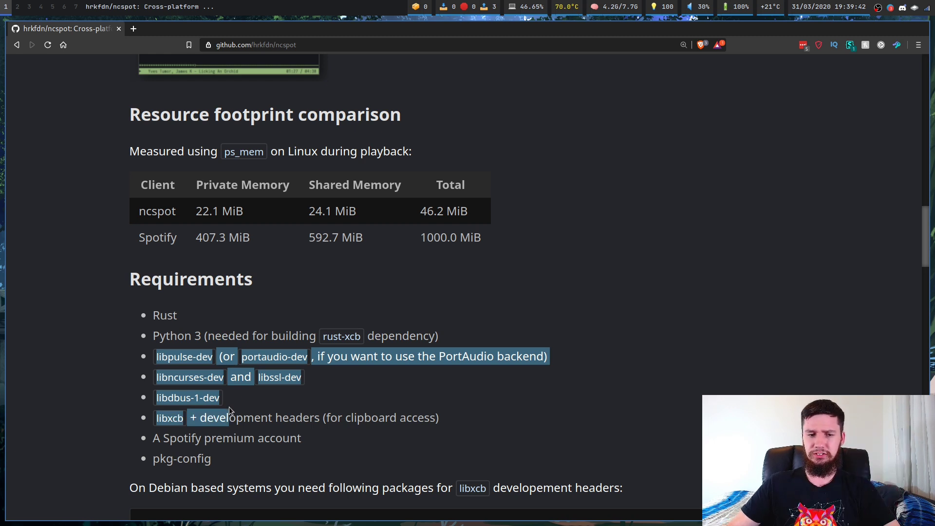
click(229, 407)
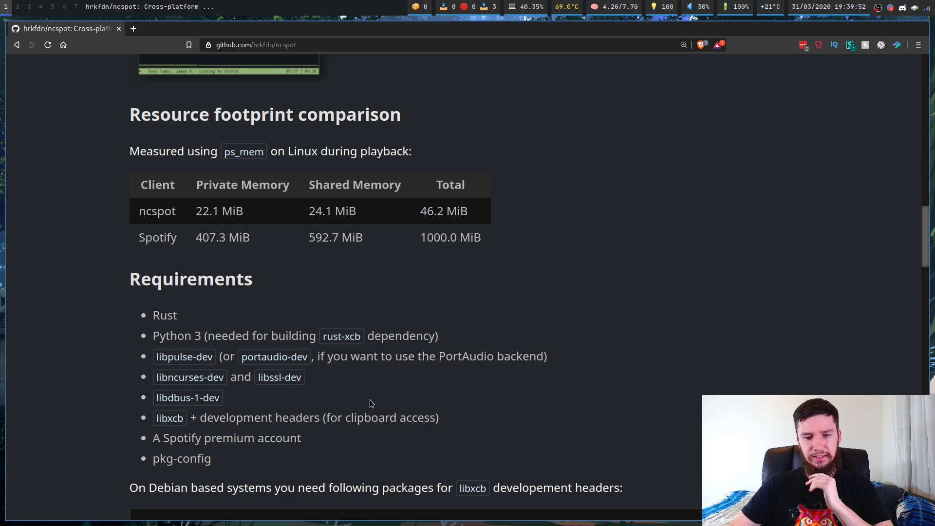
scroll(369, 400, down, 3)
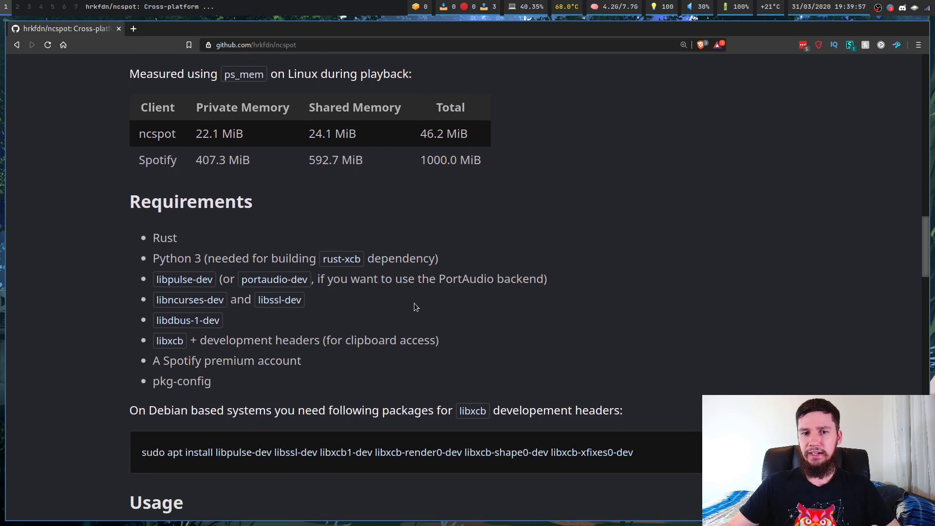
Open a terminal beside the browser, enlarge its text, and start installing ncspot with yay -S ncspot.
key(super+Return)
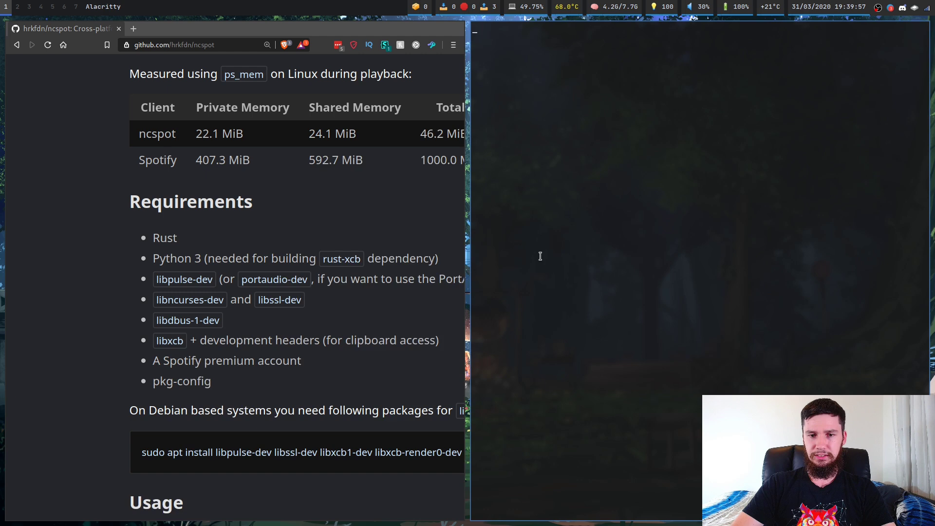
key(ctrl+equal)
key(ctrl+equal)
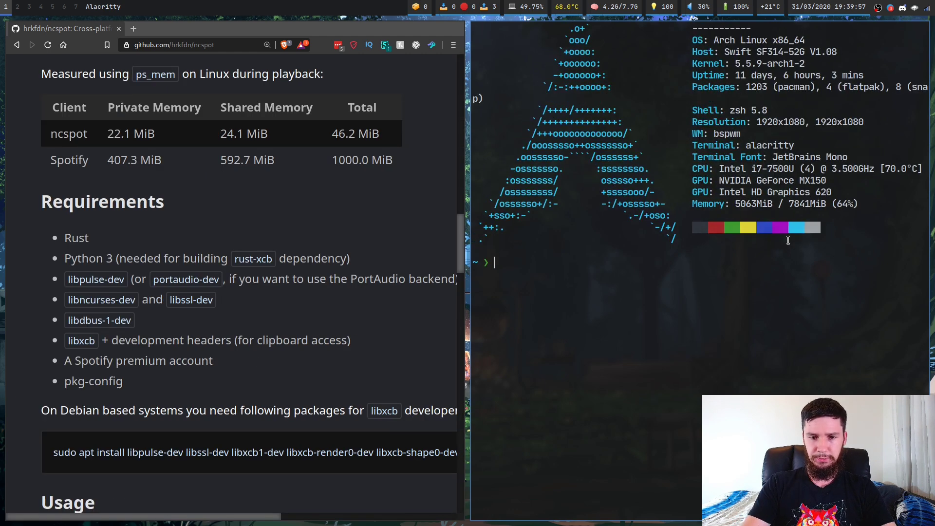
text(ya)
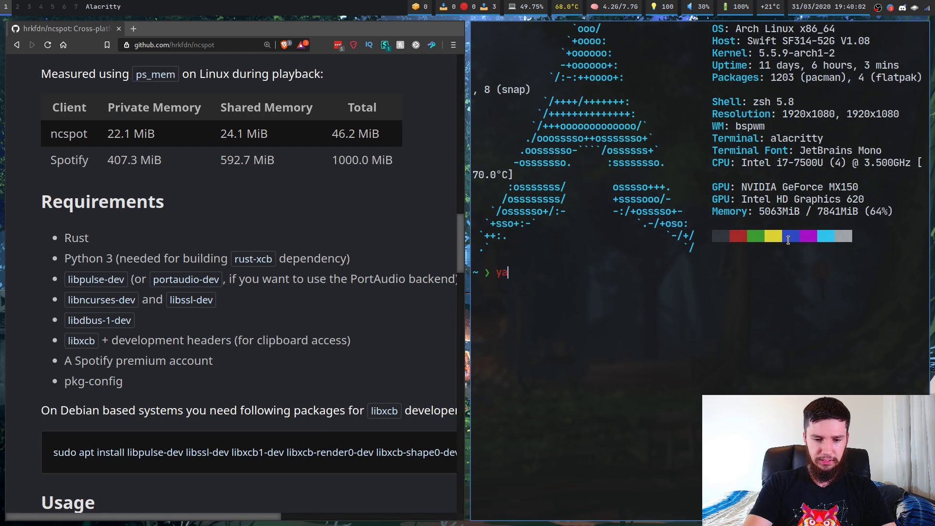
text(y -S nc)
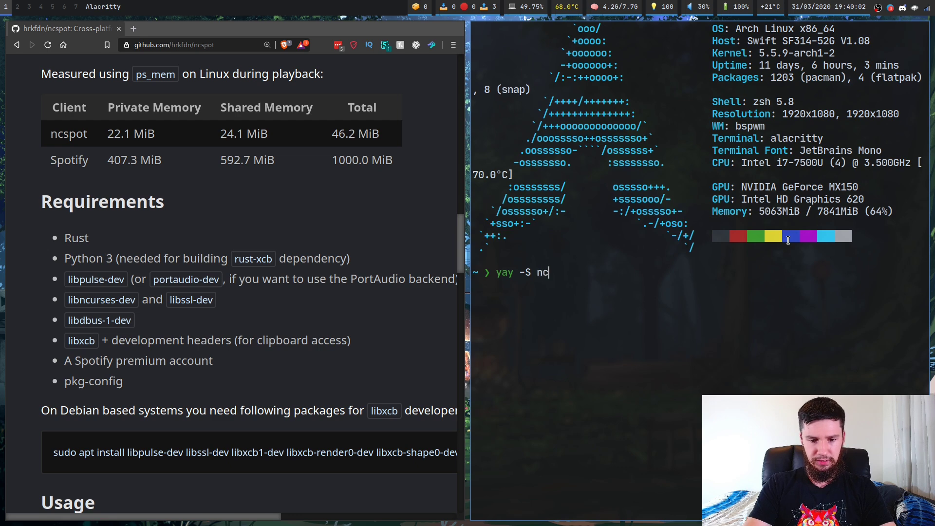
text(spot)
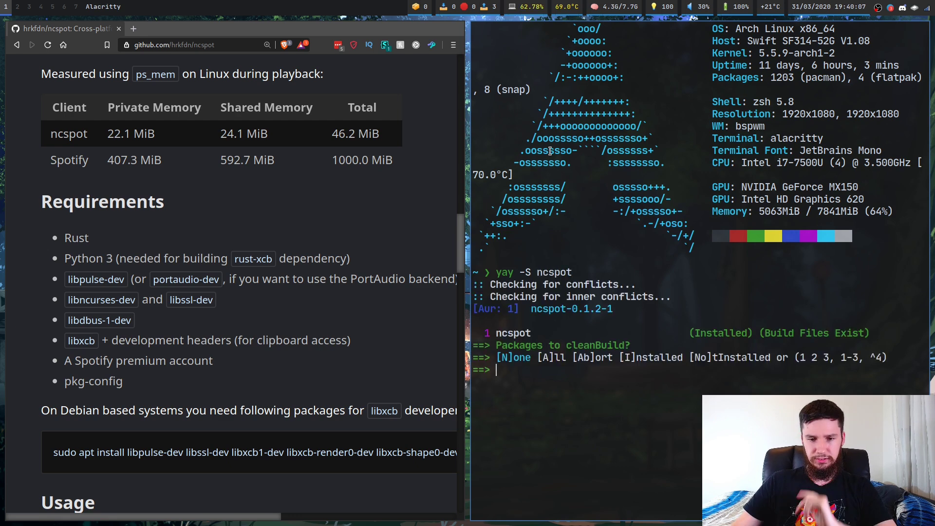
Answer N to both the cleanBuild and the diffs questions so the ncspot installation proceeds.
text(N)
key(Return)
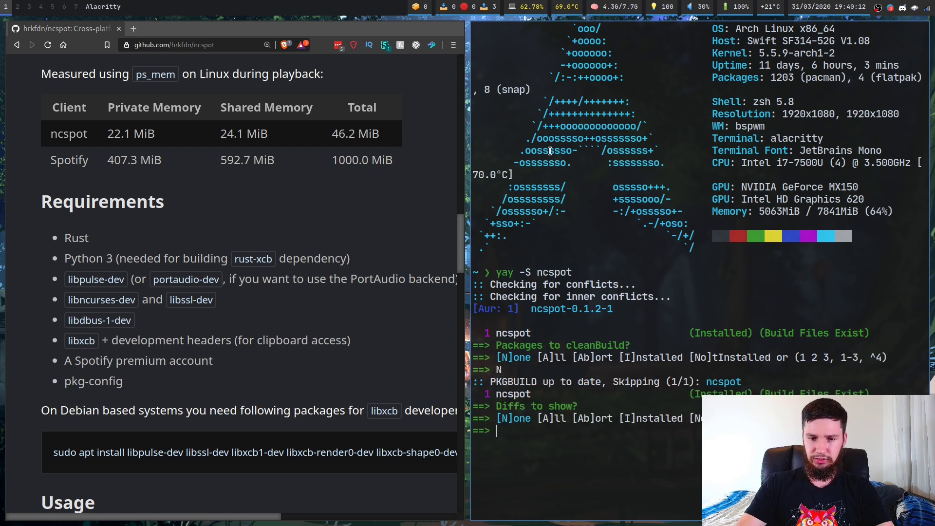
text(N)
key(Return)
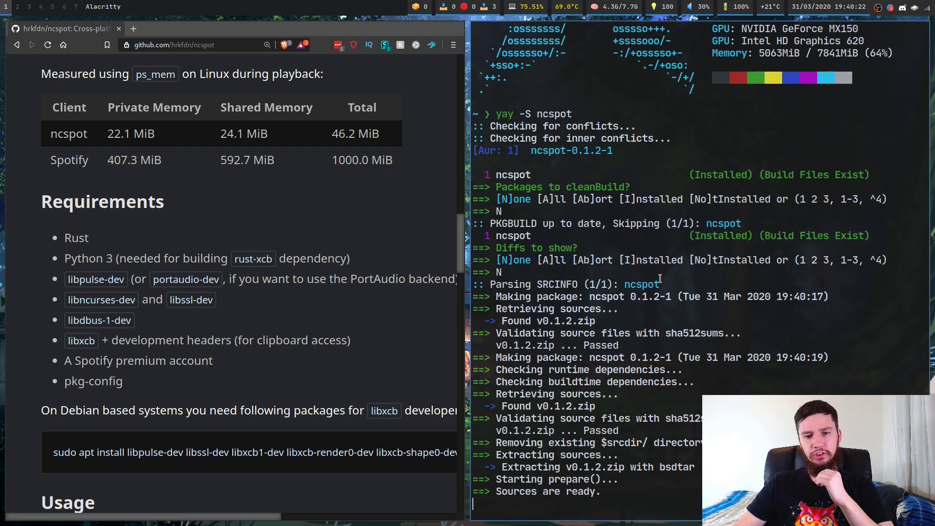
Read the README's usage, audio backend, key binding, command prompt and configuration sections with the browser in full screen.
scroll(336, 253, down, 6)
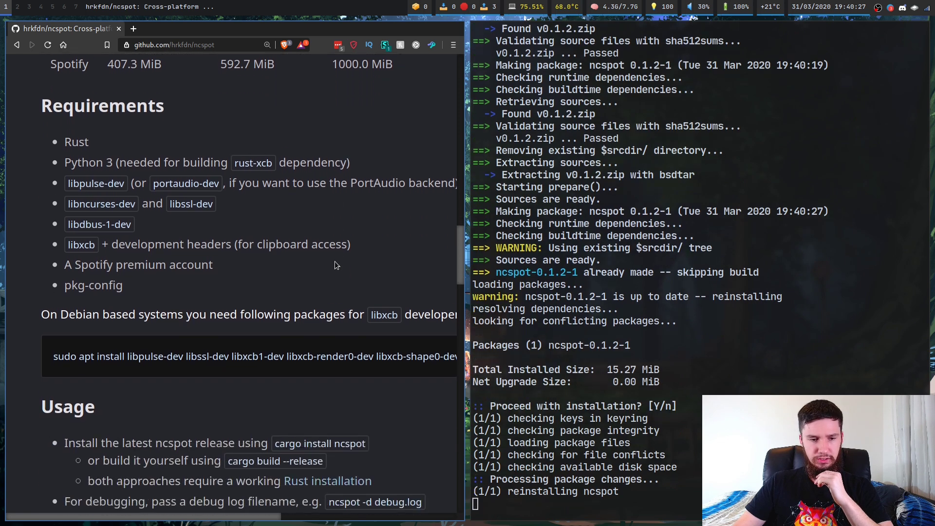
key(super+f)
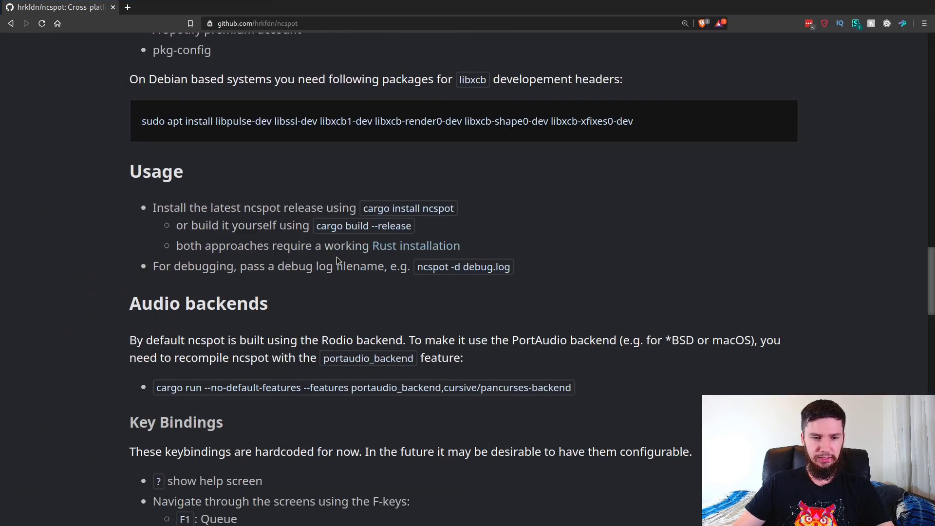
scroll(337, 257, down, 5)
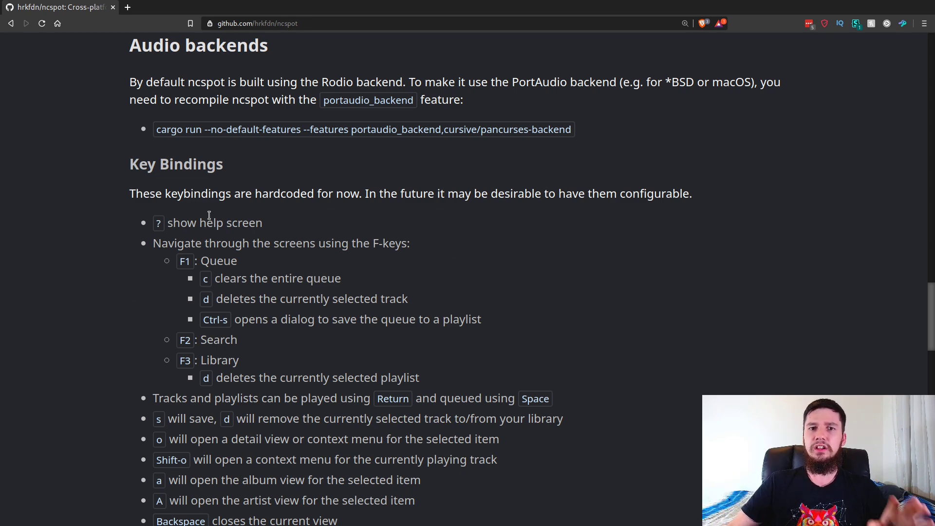
scroll(209, 215, down, 1)
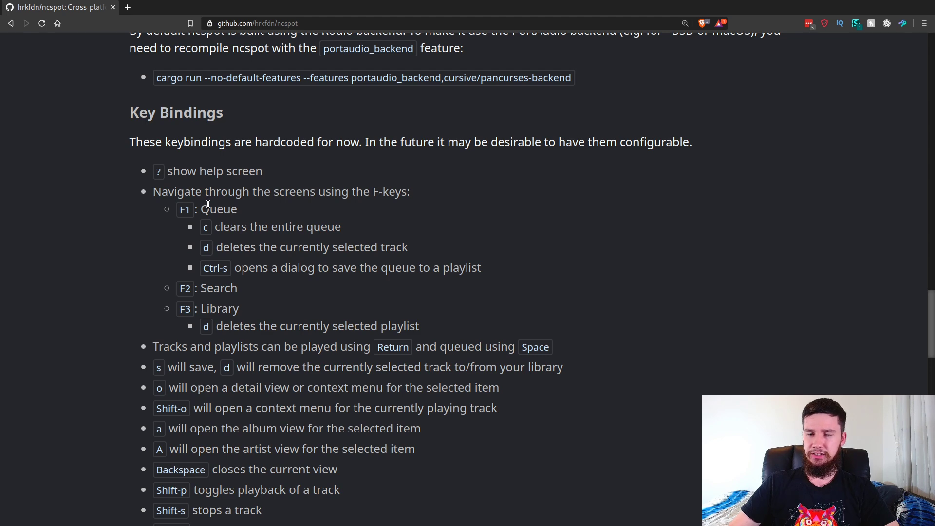
scroll(210, 201, down, 10)
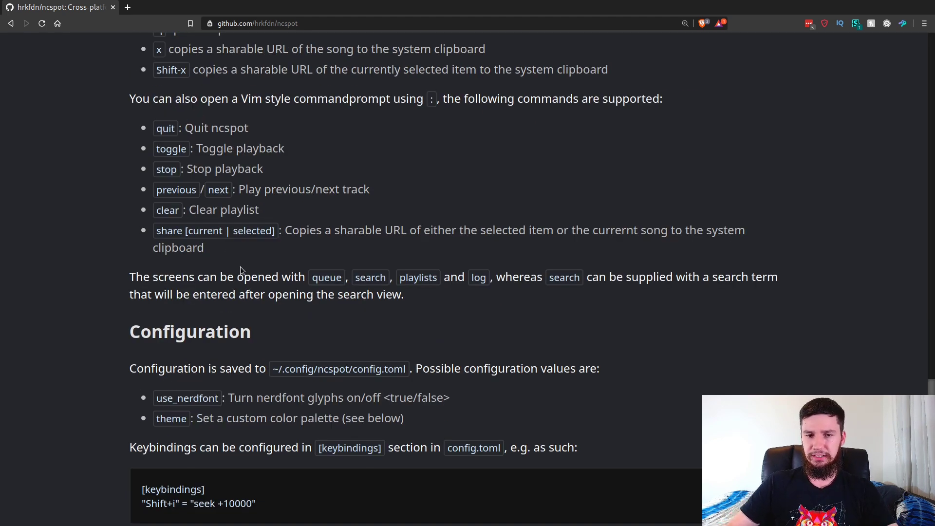
key(super+f)
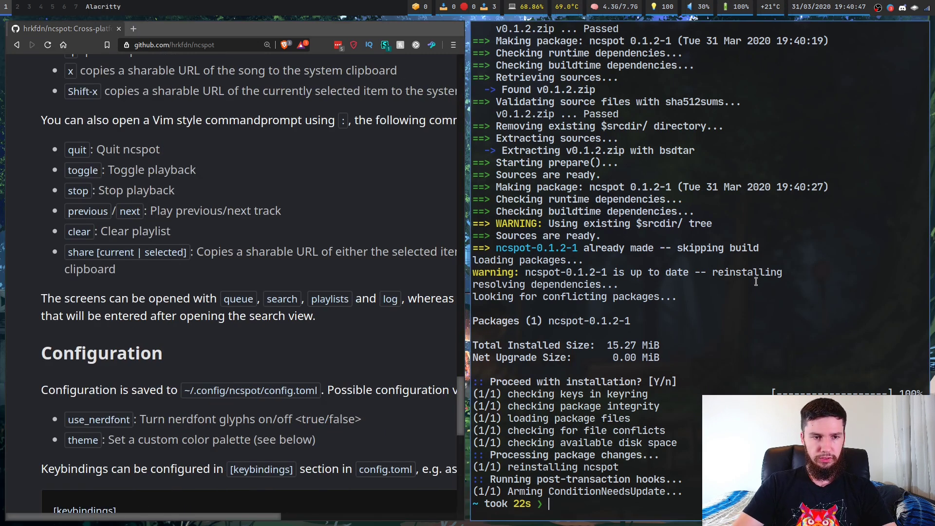
Send the terminal to workspace 2, follow it there, and launch ncspot.
key(super+shift+2)
key(super+2)
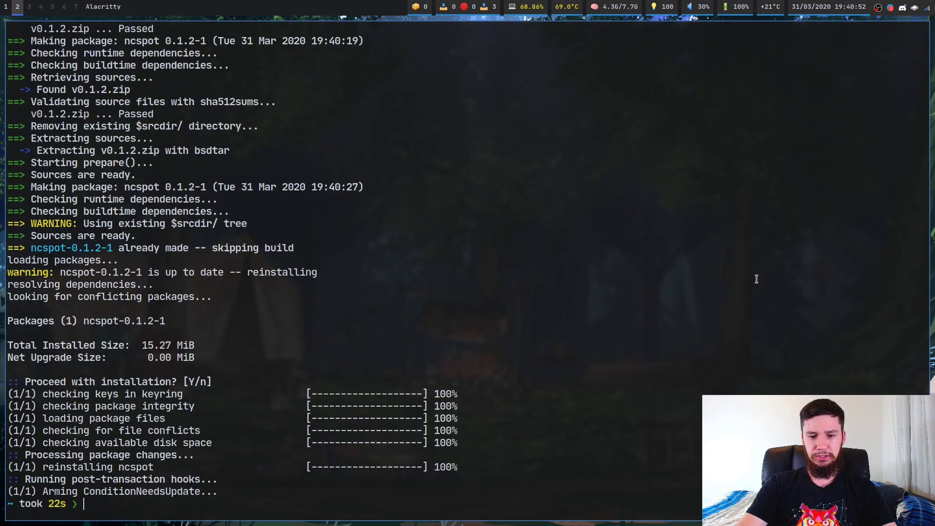
text(ncspot)
key(Return)
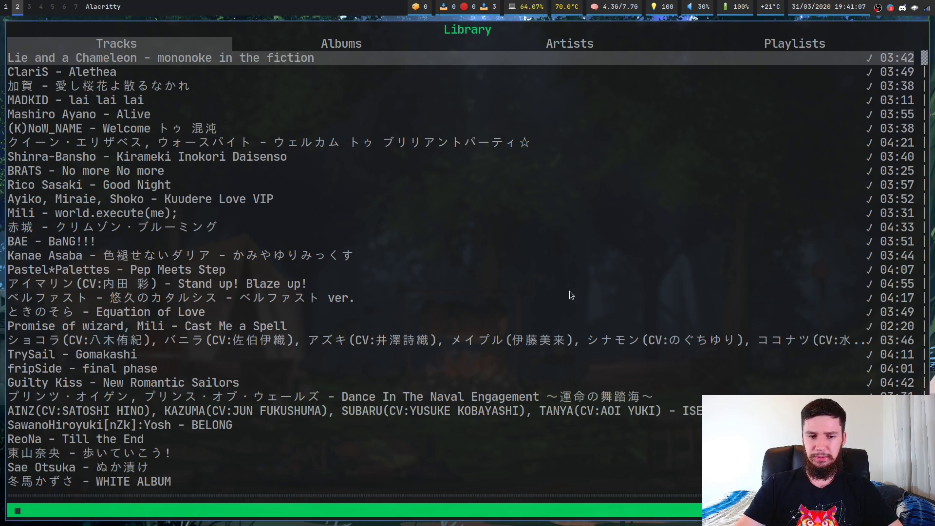
Play "mononoke in the fiction" by Lie and a Chameleon from the library, and toggle playback, leaving it paused.
key(Return)
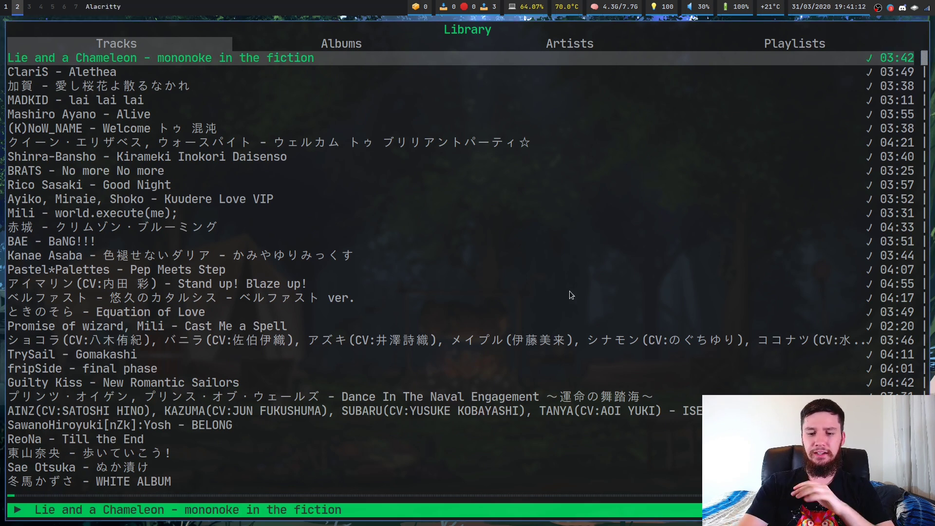
key(shift+p)
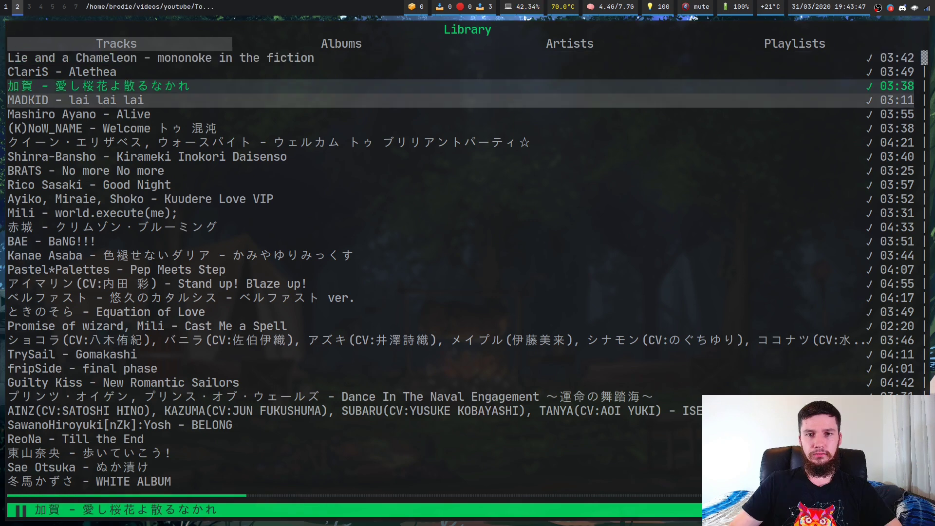
key(shift+p)
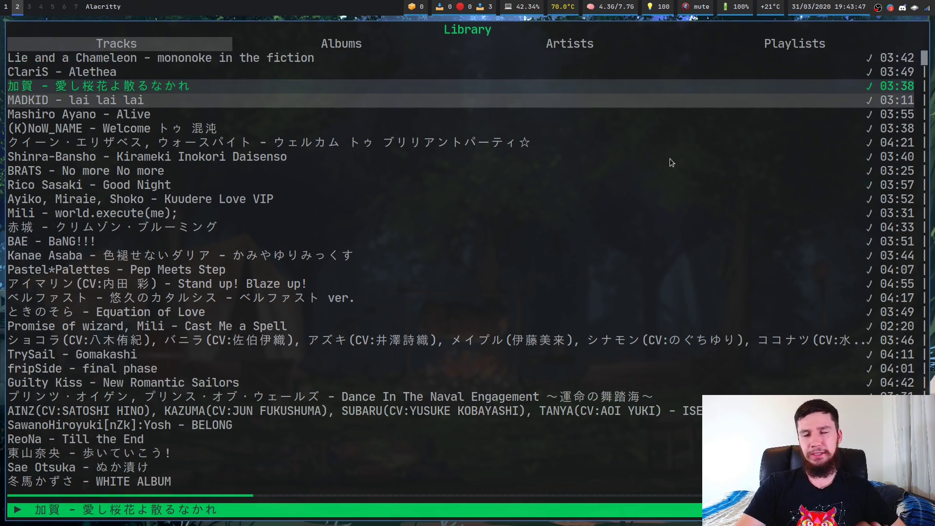
key(shift+p)
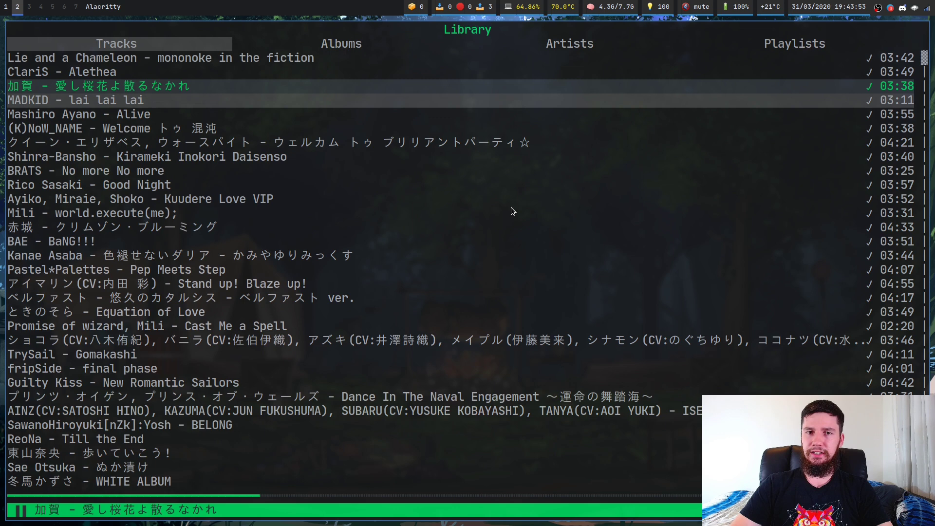
Quit ncspot and launch it again from the terminal.
text(q)
text(ncspot)
key(Return)
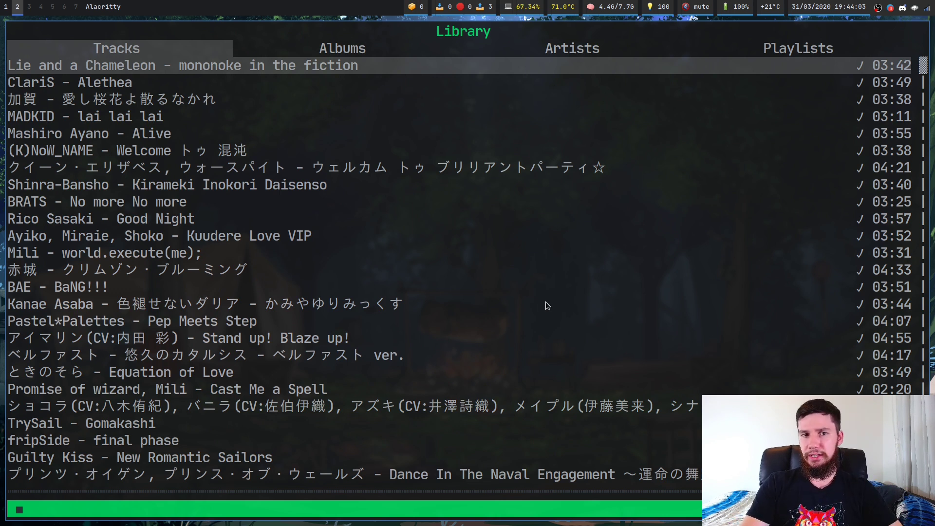
Play the track "(K)NoW_NAME - Welcome トゥ 混沌" from the library's track list and pause it.
key(Down)
key(Down)
key(Down)
key(Down)
key(Down)
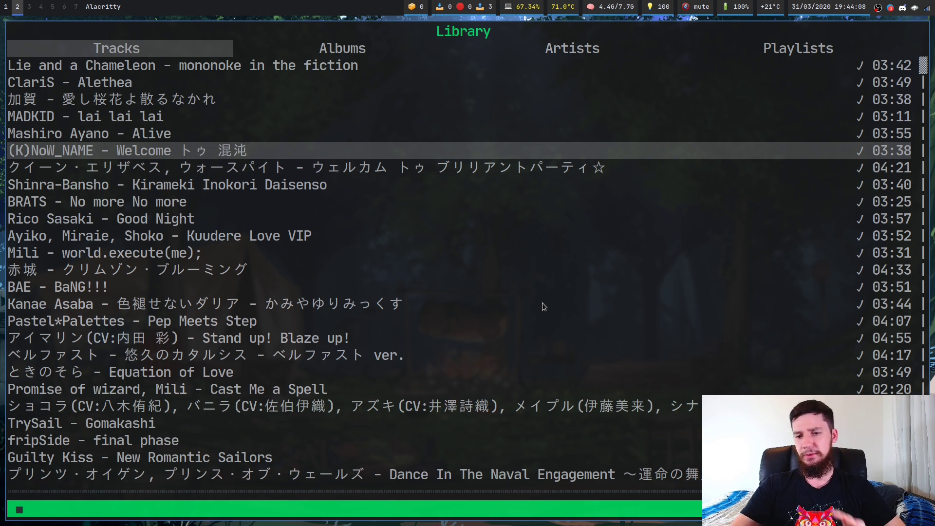
key(Return)
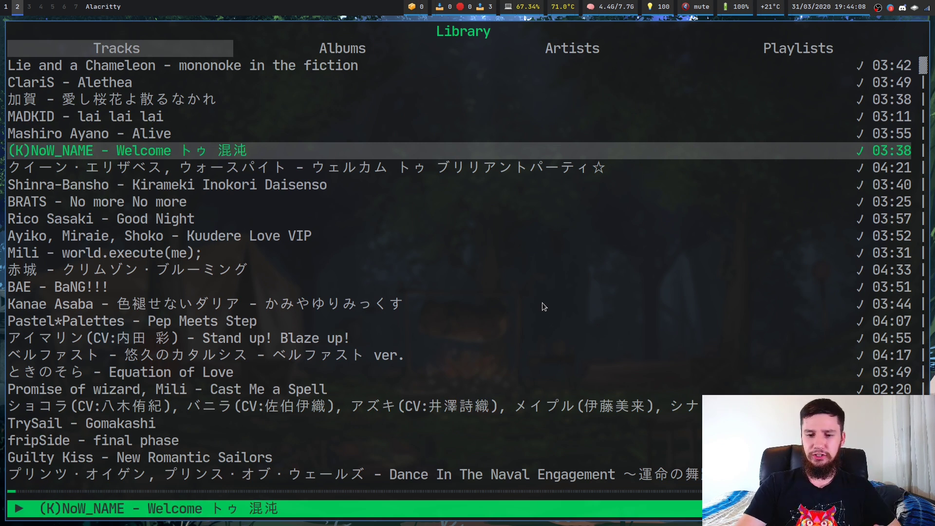
key(shift+p)
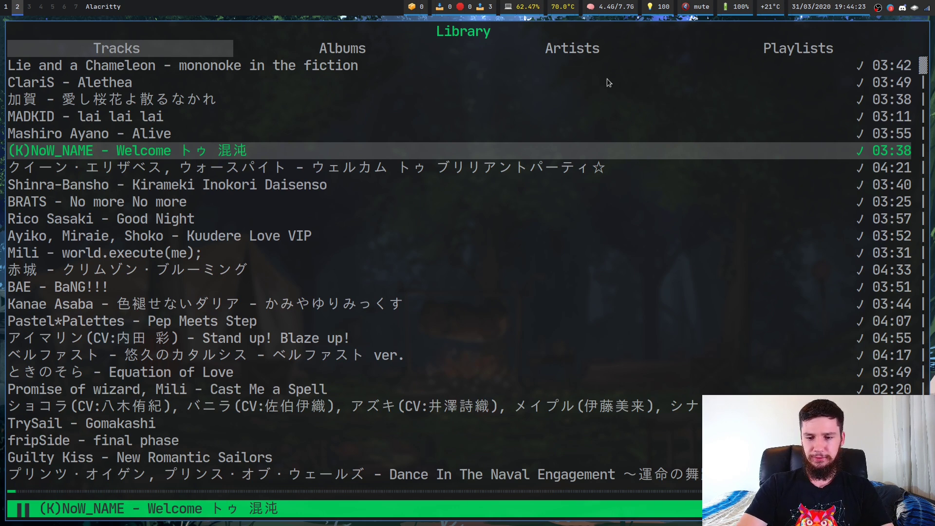
Look through the Albums and Artists sections of the ncspot library.
key(Right)
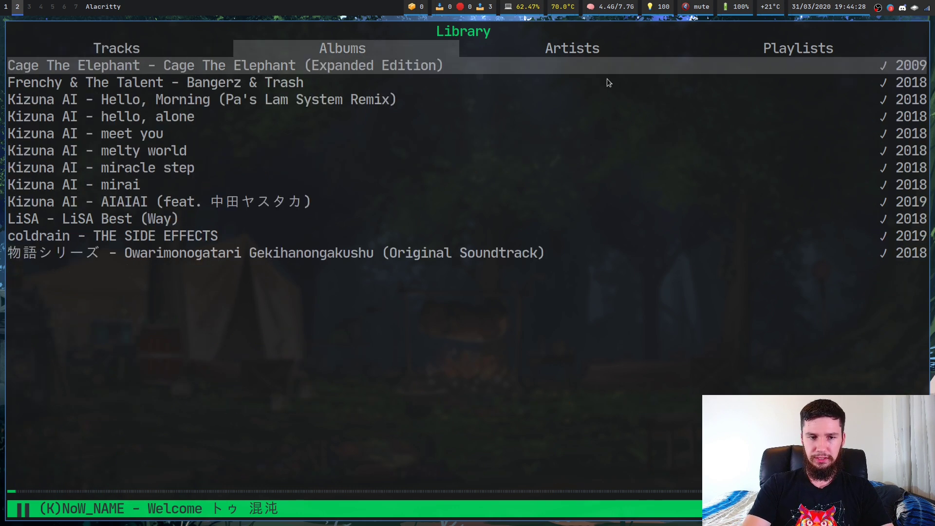
key(Right)
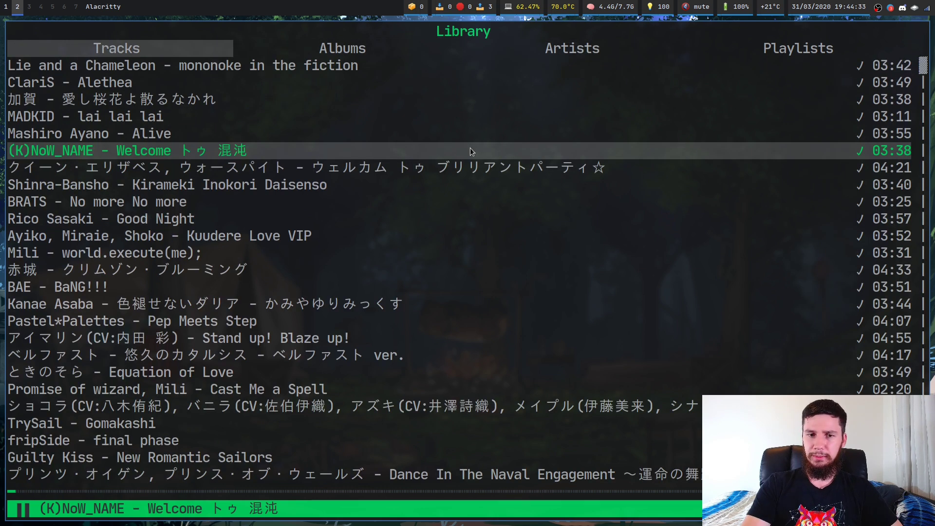
key(Right)
key(Right)
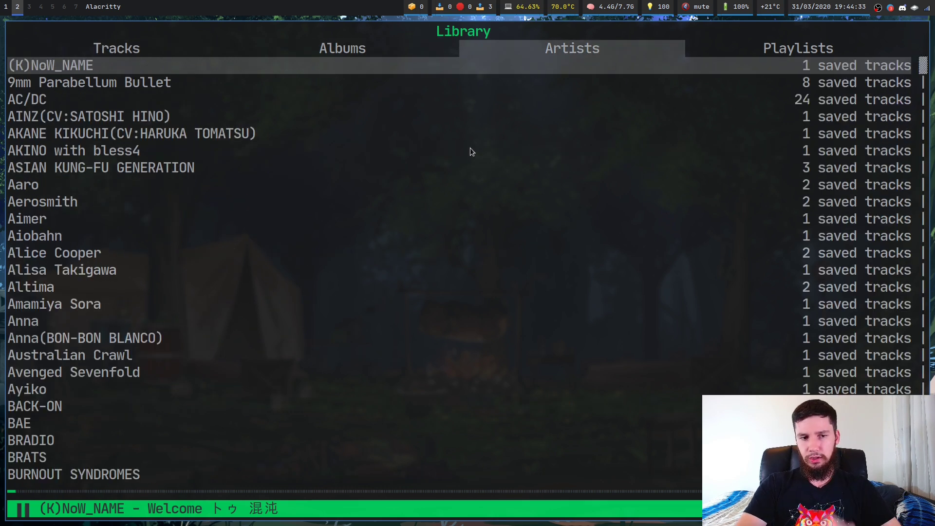
View the tracks of the "Anime Trash" playlist in the library, then return to the playlist overview.
key(Right)
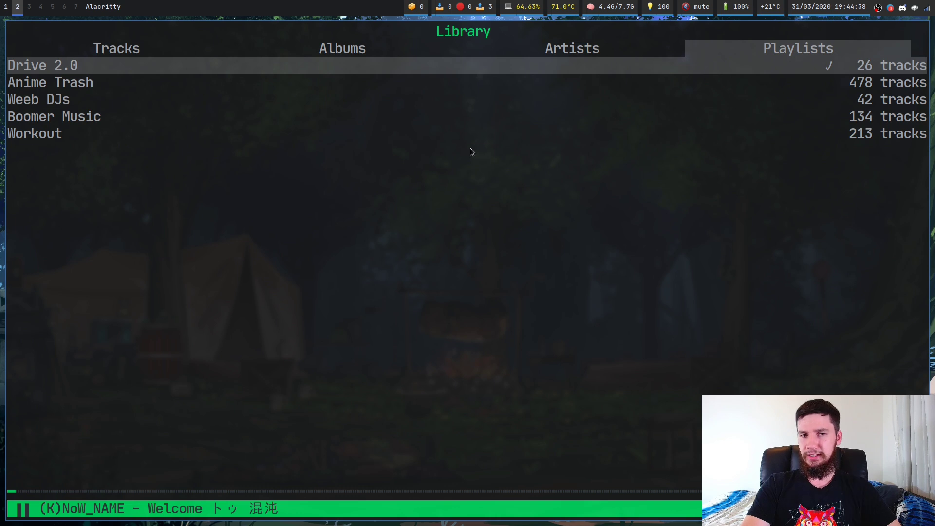
key(Down)
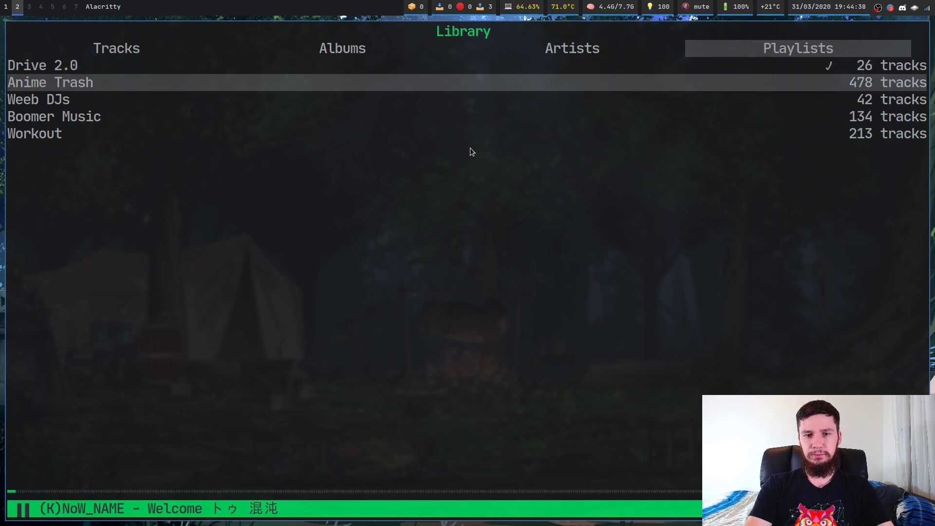
key(Return)
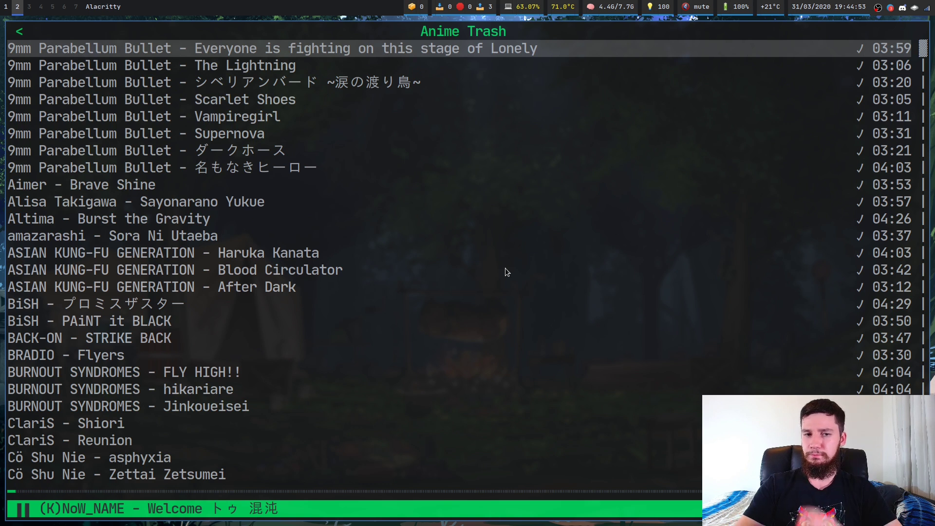
key(BackSpace)
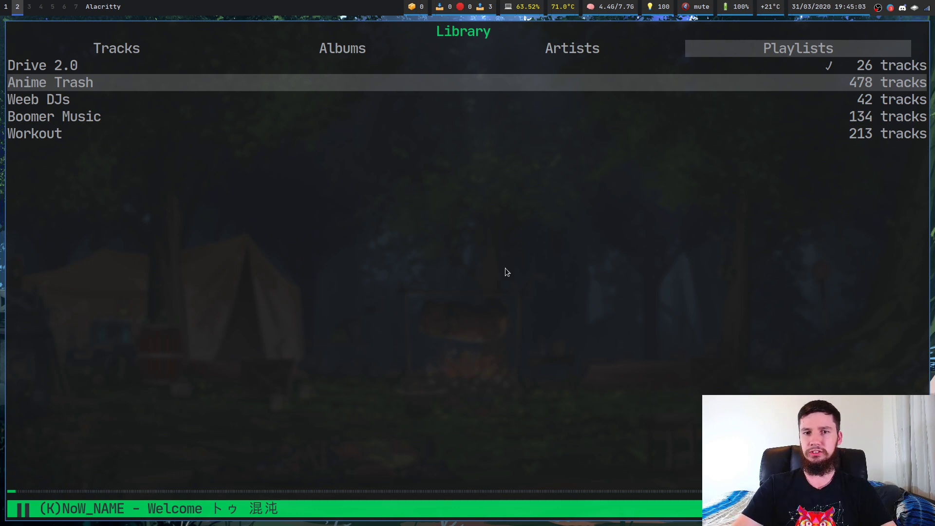
Open the help page and read through the list of default keybindings, ending back at its beginning.
key(question)
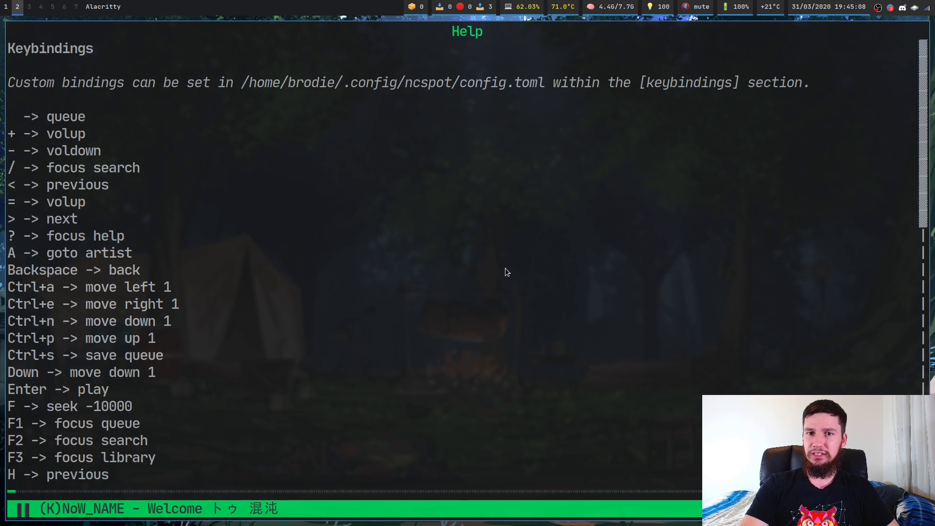
key(Down)
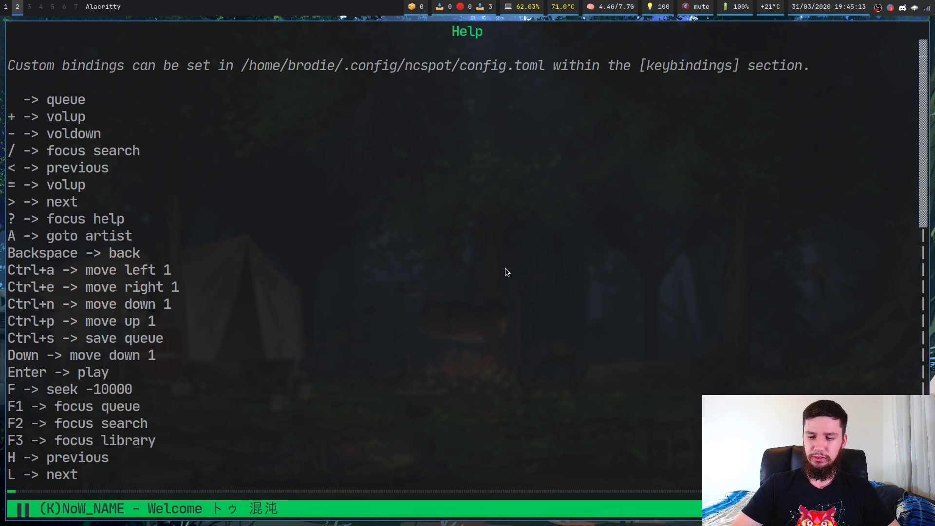
key(Down)
key(Down)
key(Down)
key(Down)
key(Down)
key(Down)
key(Down)
key(Down)
key(Down)
key(Down)
key(Down)
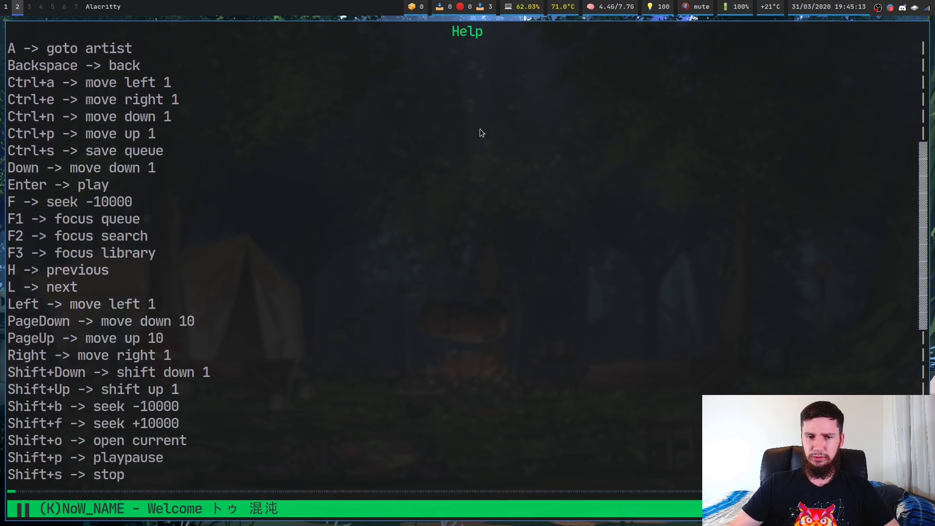
scroll(521, 241, up, 2)
scroll(518, 248, down, 5)
scroll(518, 248, up, 1)
scroll(511, 244, down, 1)
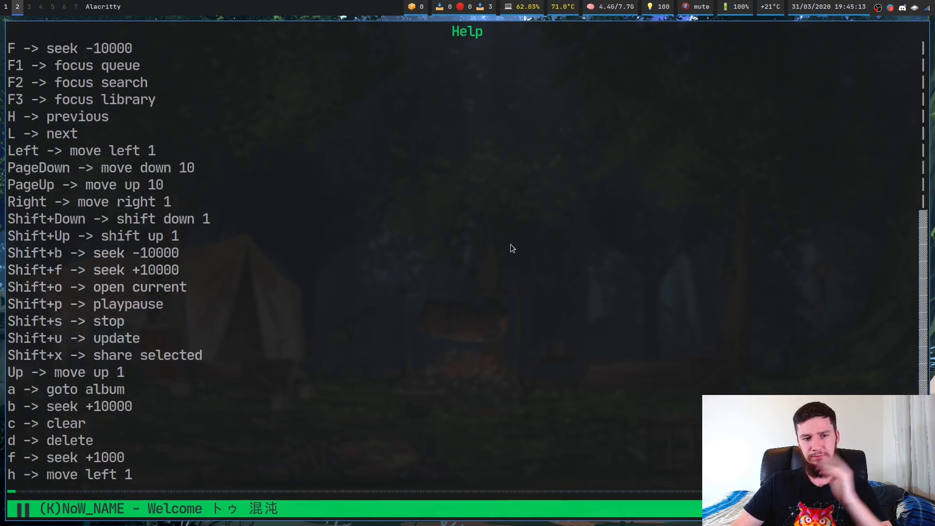
scroll(541, 188, up, 7)
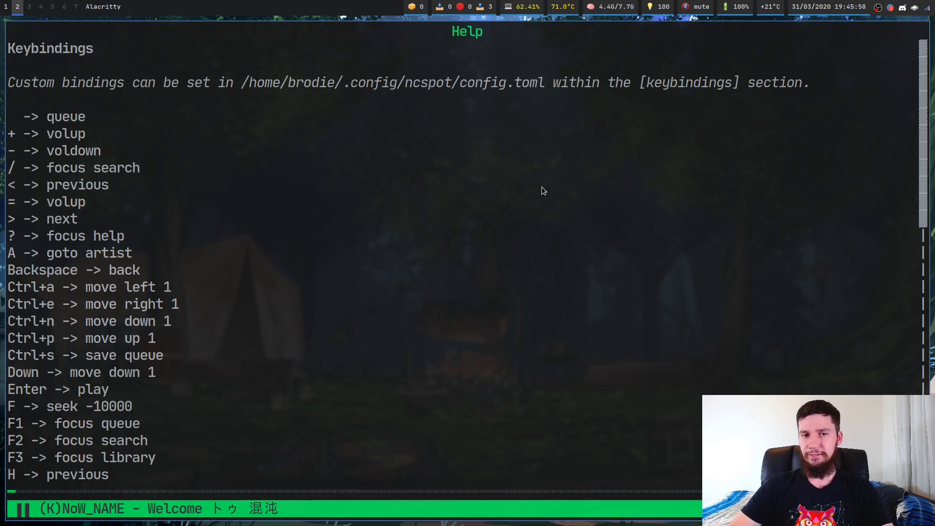
Cycle through the queue and search views and return to the library.
key(F1)
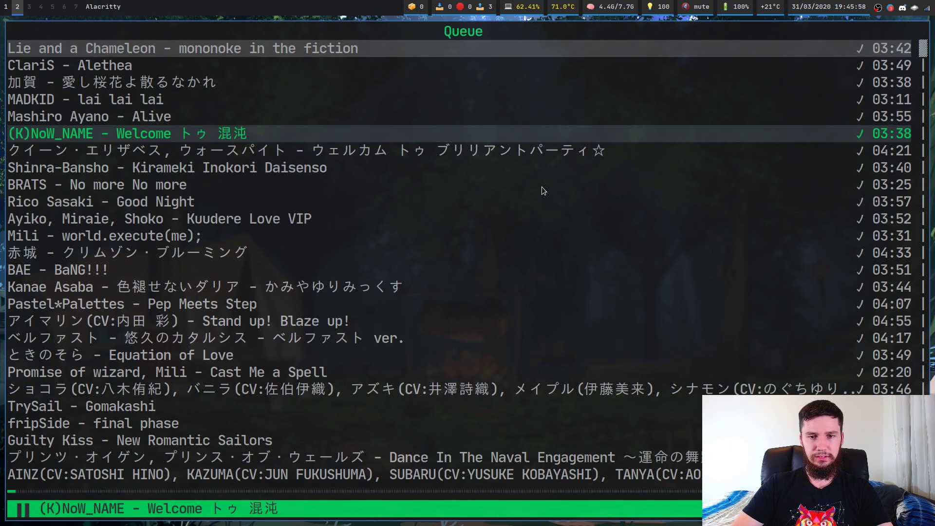
key(F2)
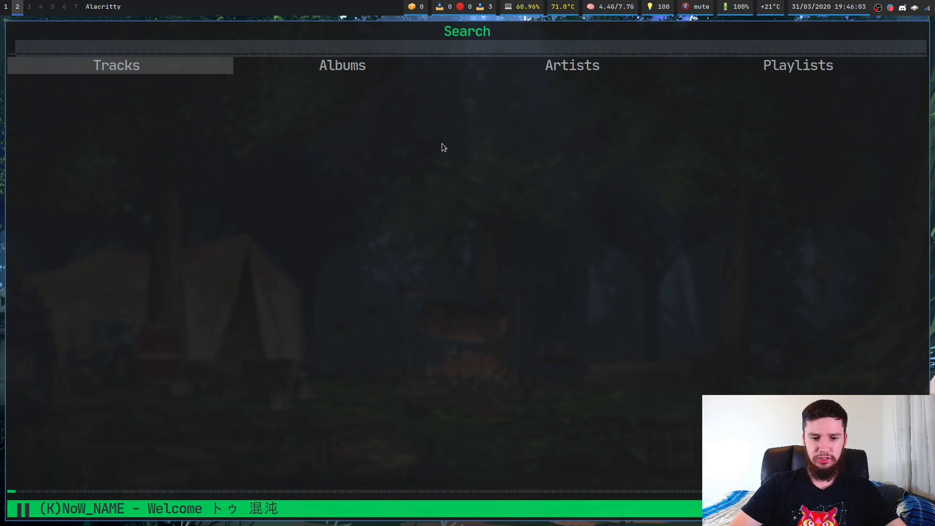
key(F3)
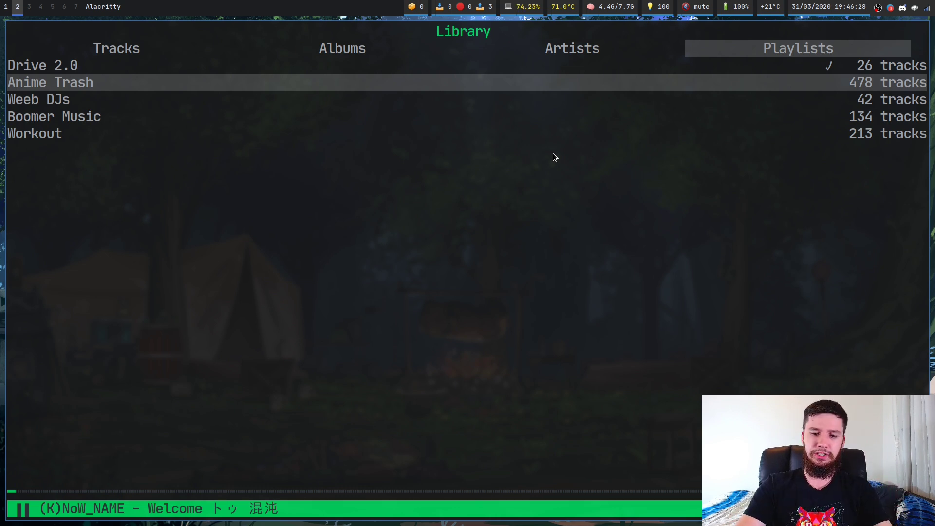
Bring up the options for the currently playing track and look through them, ending on "Show artist".
key(shift+o)
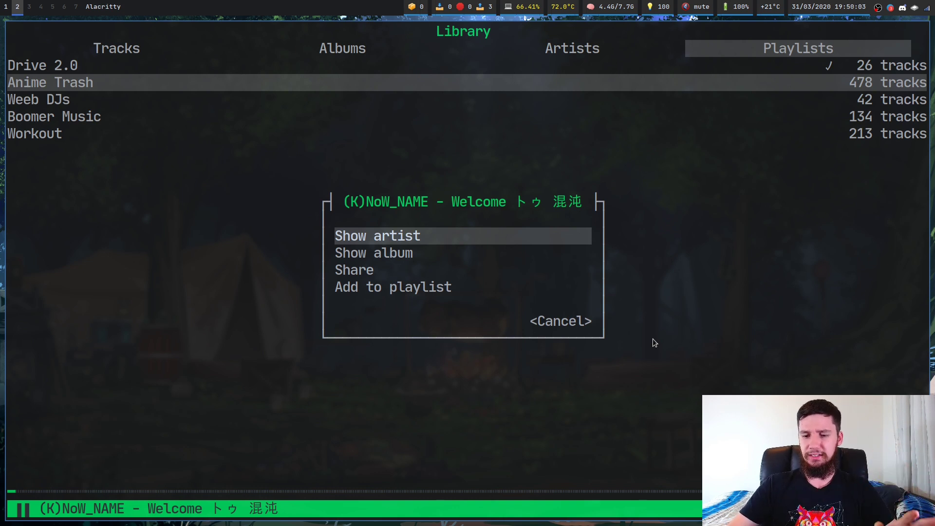
key(Down)
key(Down)
key(Down)
key(Up)
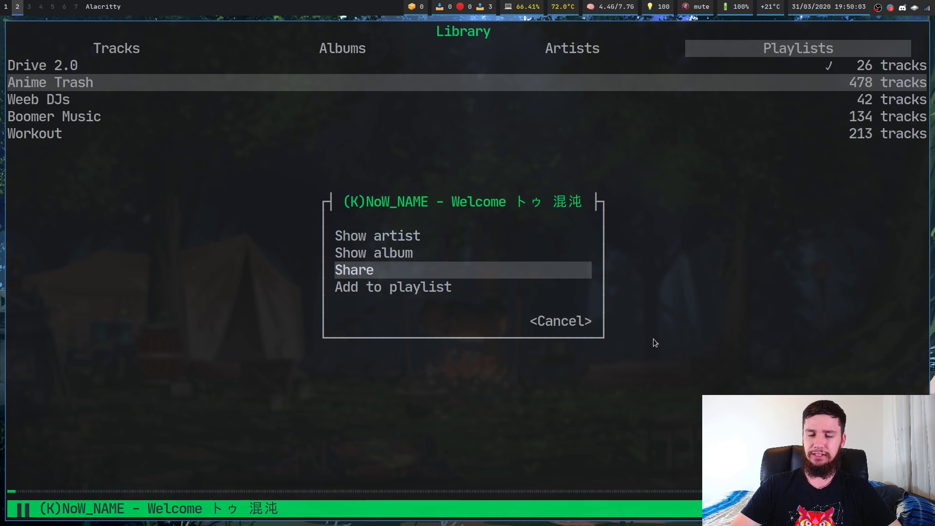
key(Up)
key(Up)
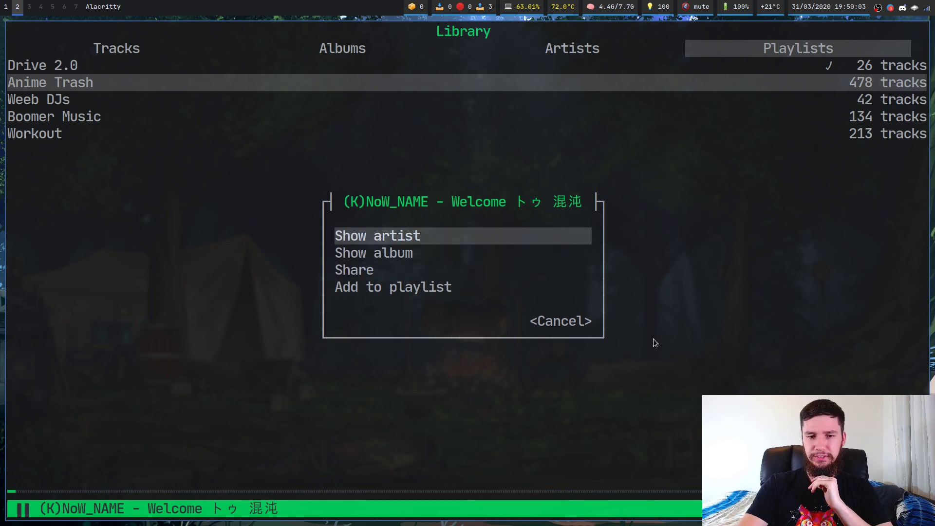
key(Down)
key(Up)
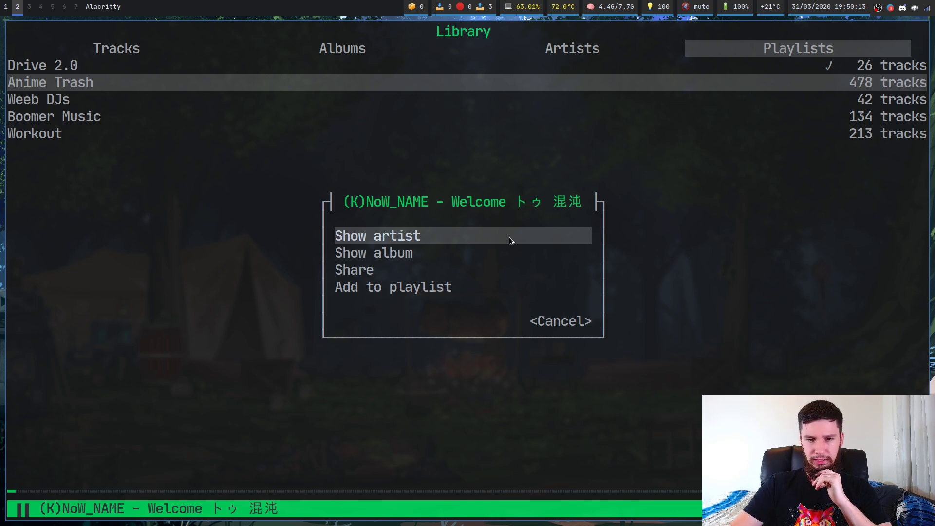
Show the artist page of (K)NoW_NAME, look through its top 10, albums and related artists, and return to the library.
key(Return)
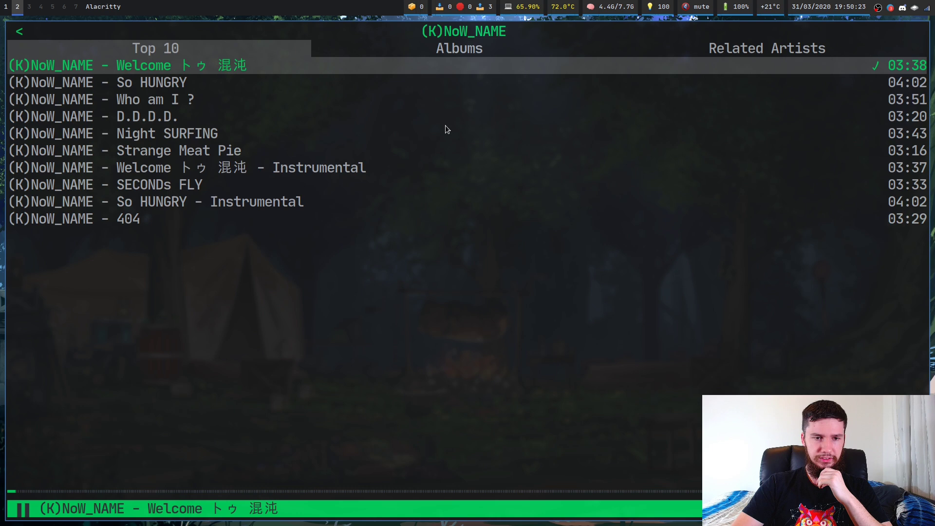
key(Right)
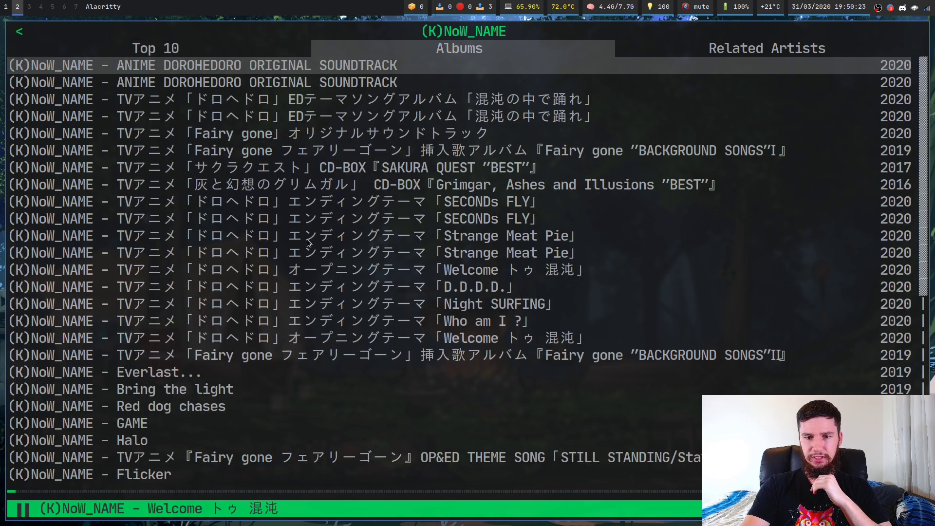
key(Right)
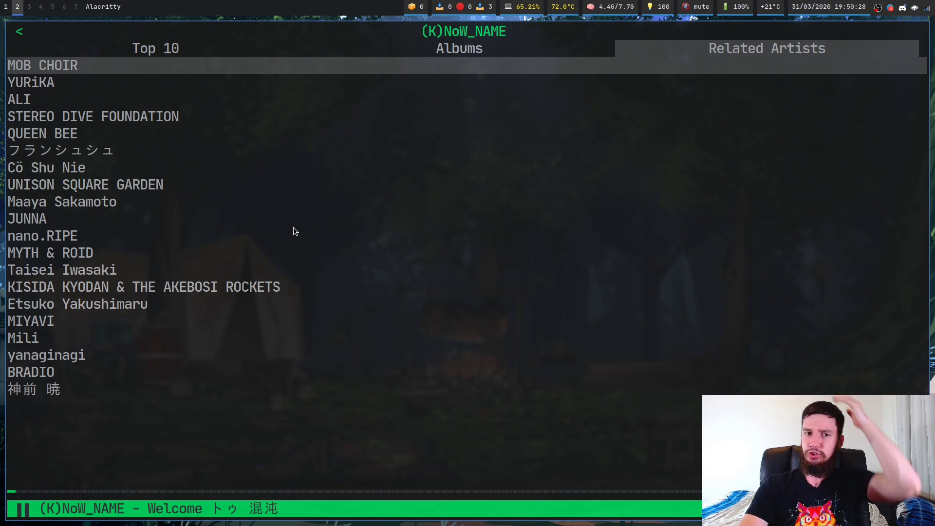
key(Left)
key(Left)
key(BackSpace)
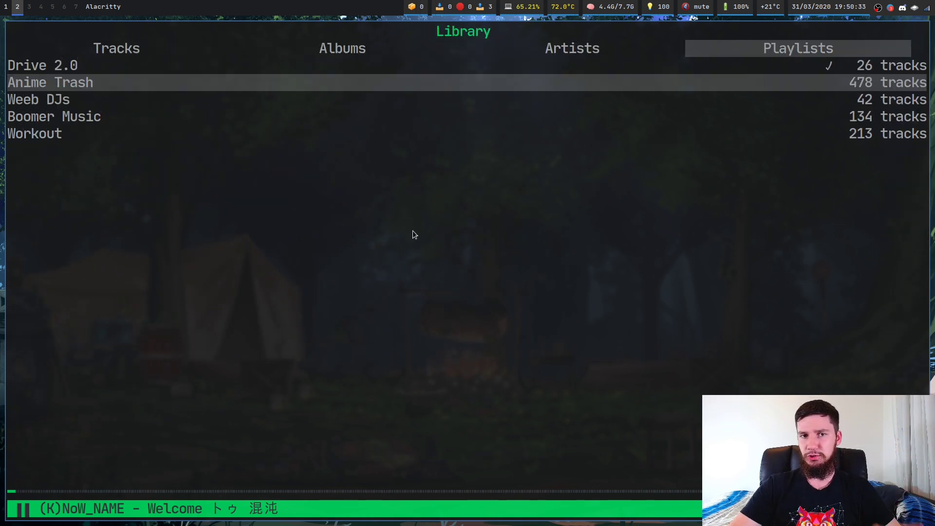
Bring up the current track's options again and choose "Show album".
key(shift+o)
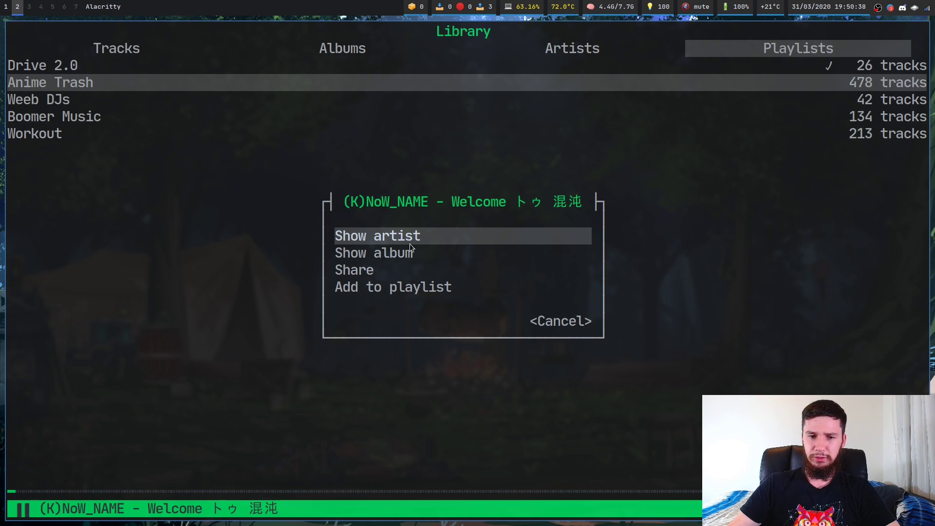
click(402, 253)
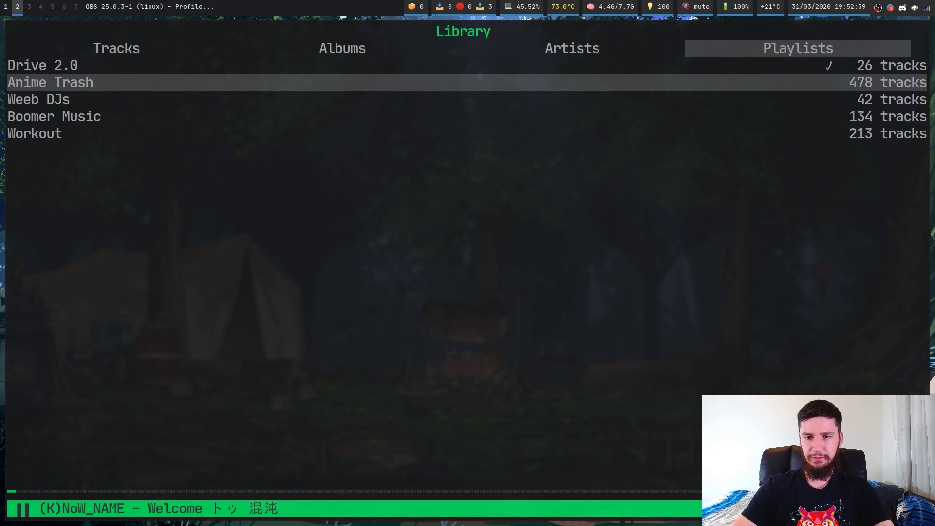
Search Spotify for "Shoey".
key(F2)
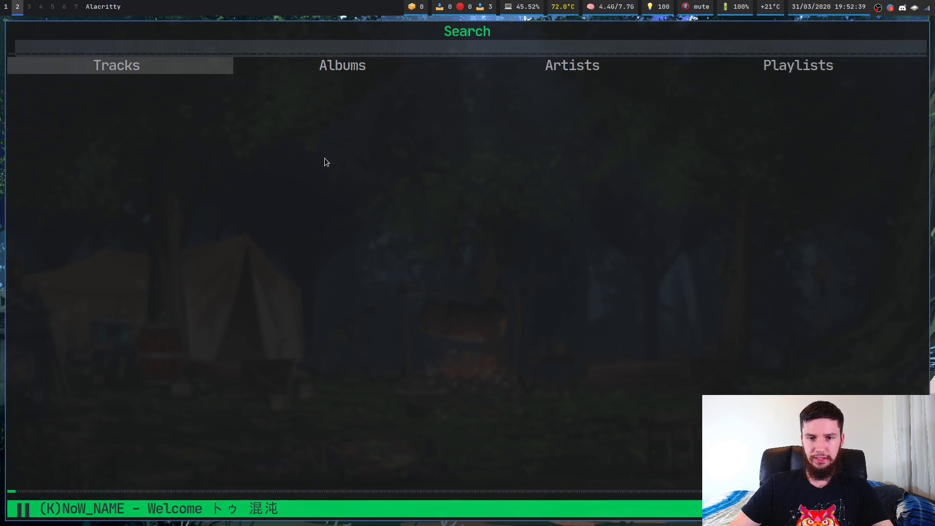
key(F3)
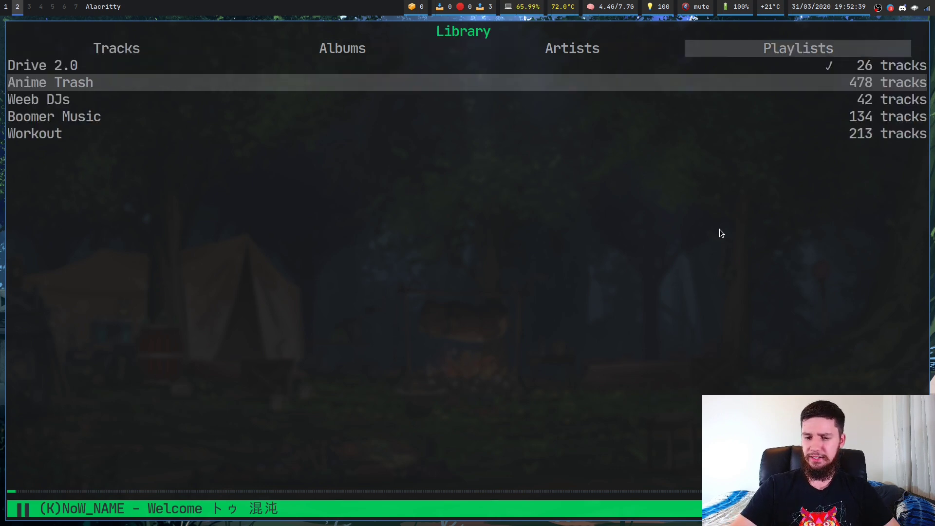
key(F2)
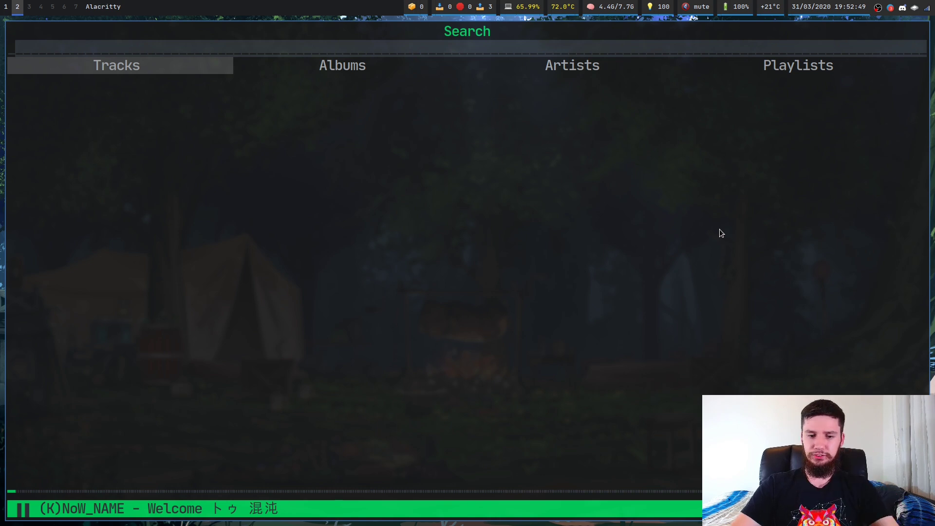
text(Shoey)
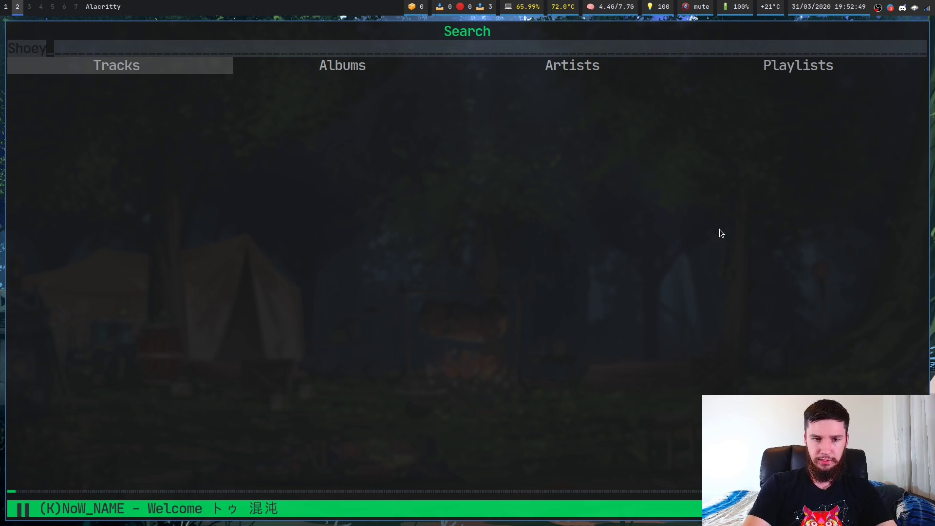
key(Return)
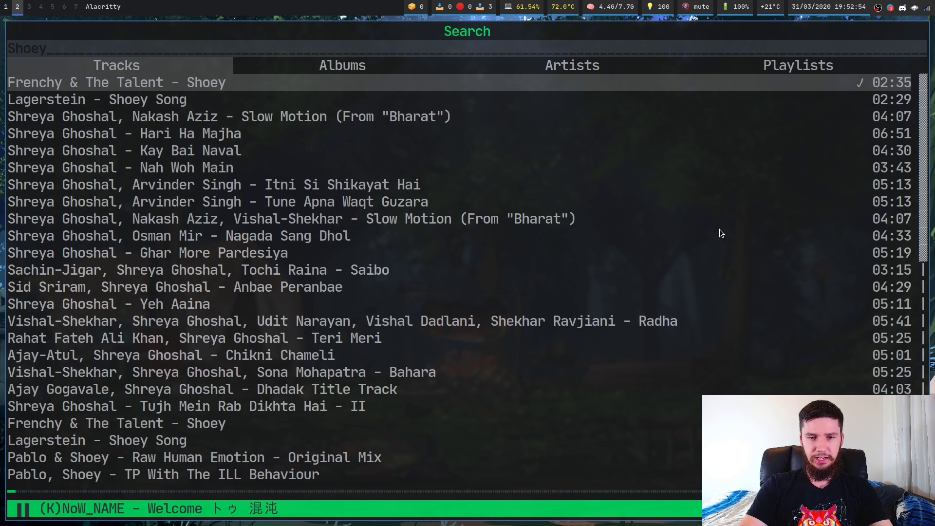
Look through the album, artist and playlist results of the search and return to the track results.
key(Right)
key(Right)
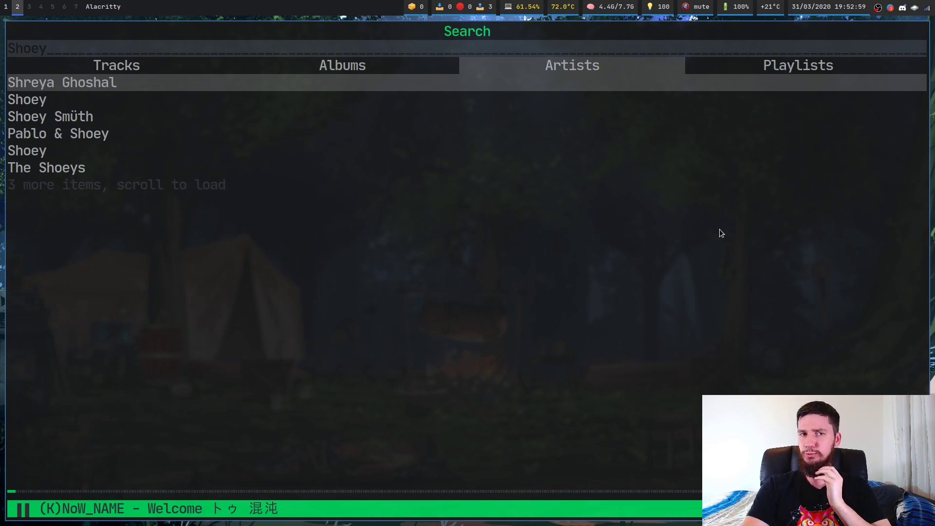
key(Right)
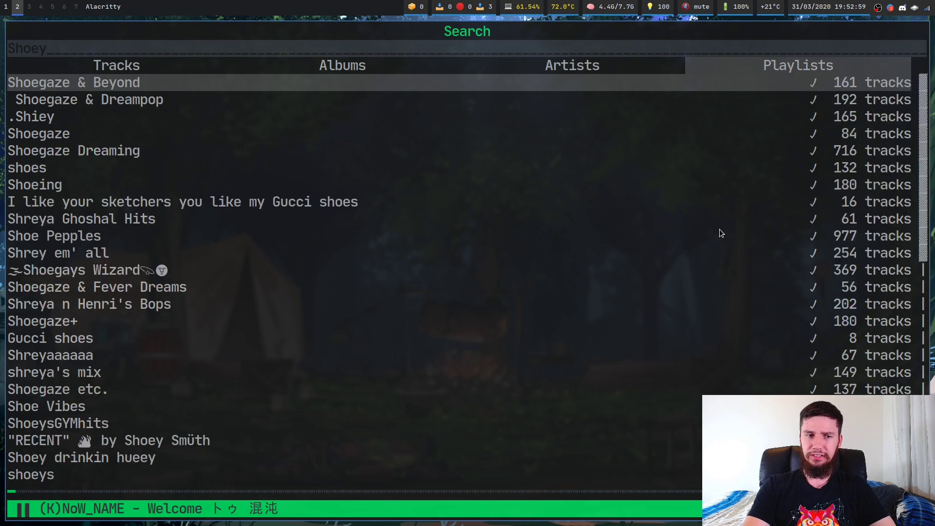
key(Left)
key(Left)
key(Left)
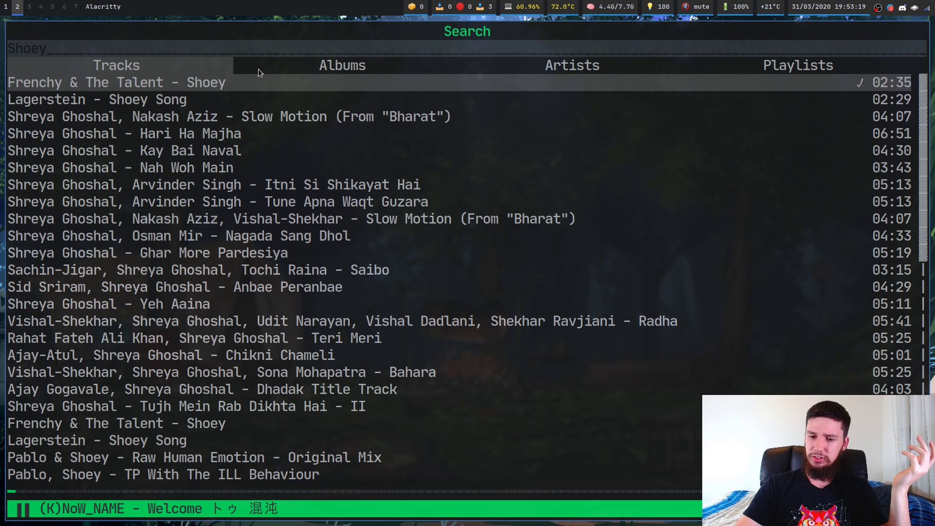
Play the track "Frenchy & The Talent - Shoey" from the search results and pause it.
key(Return)
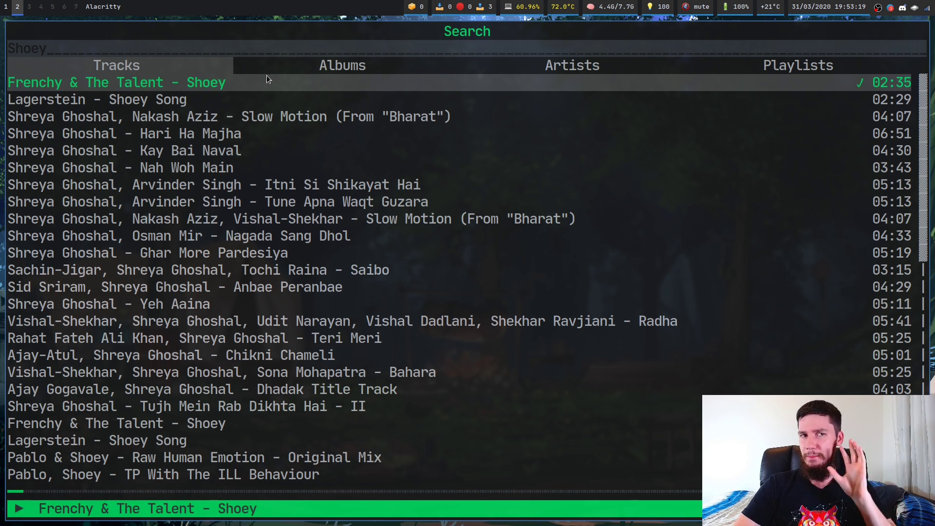
key(p)
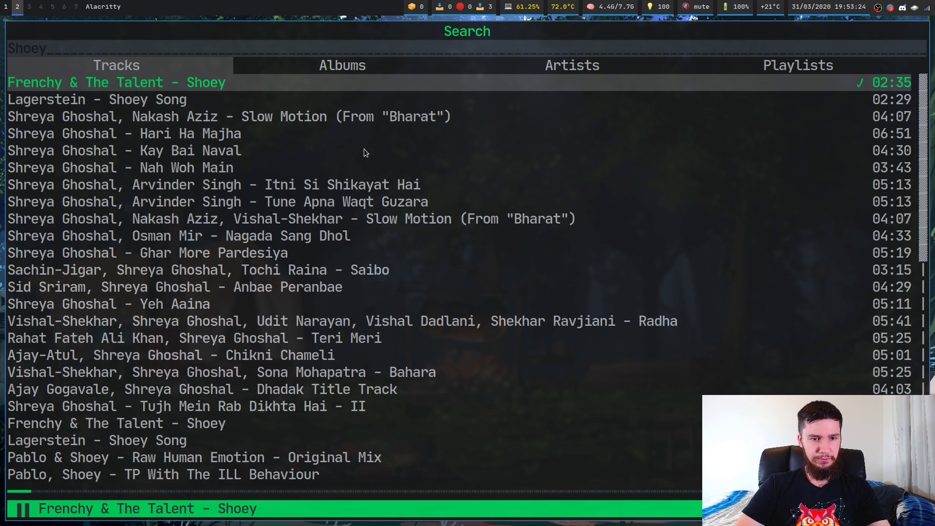
Check the current queue and go back to the track list of the library.
key(F1)
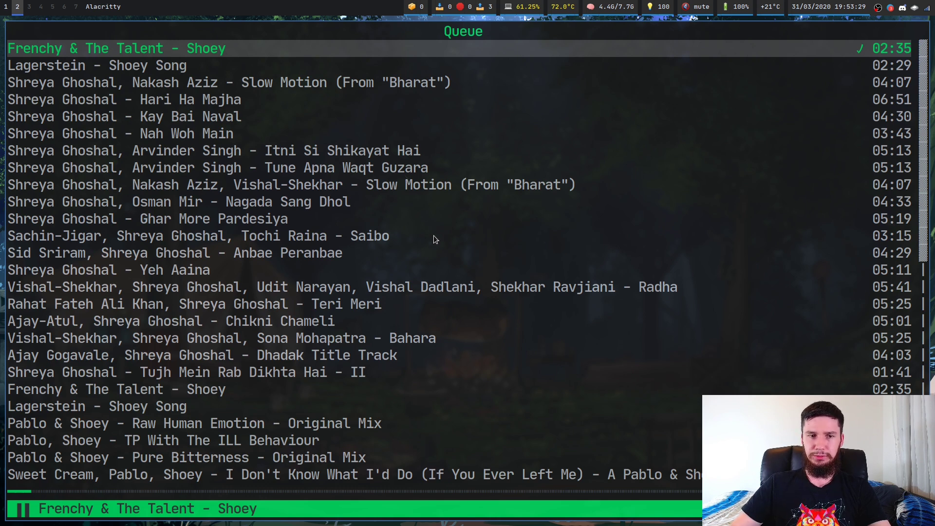
key(F2)
key(F3)
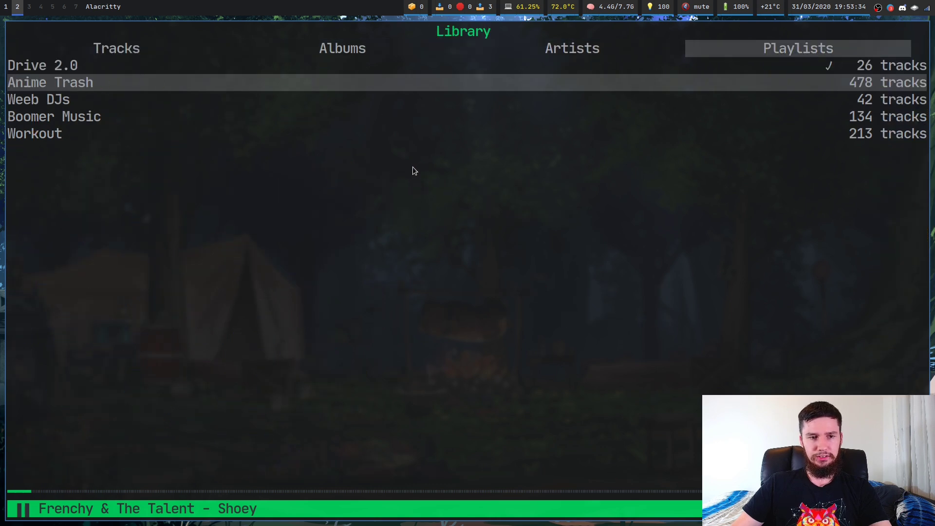
key(Left)
key(Left)
key(Left)
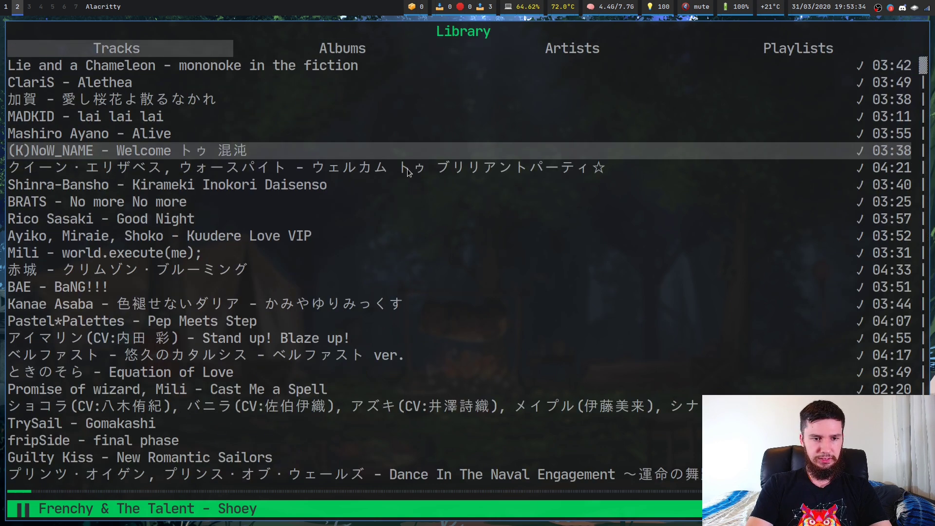
Relaunch ncspot and read through the keybindings in its help screen.
key(Down)
key(Up)
key(Return)
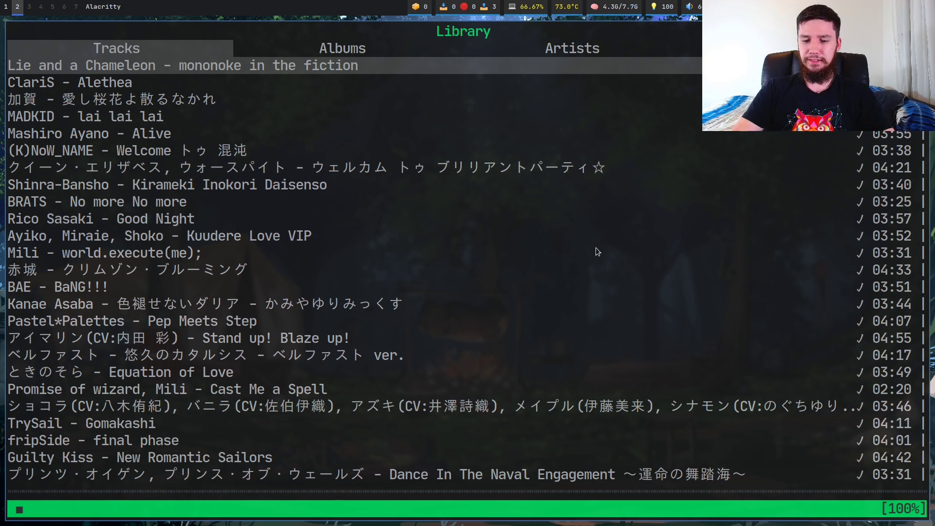
key(question)
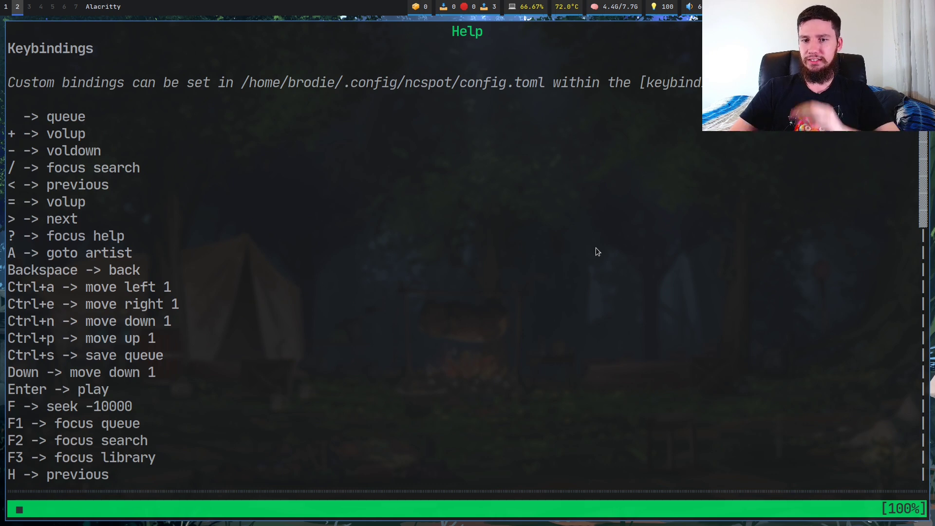
scroll(595, 248, down, 10)
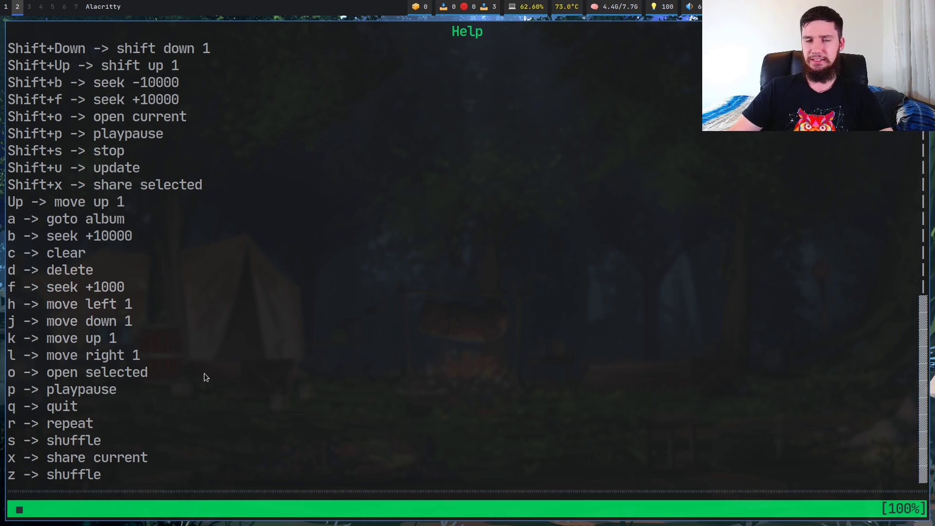
Quit and restart ncspot, and select the track "MADKID - lai lai lai" in the library.
key(q)
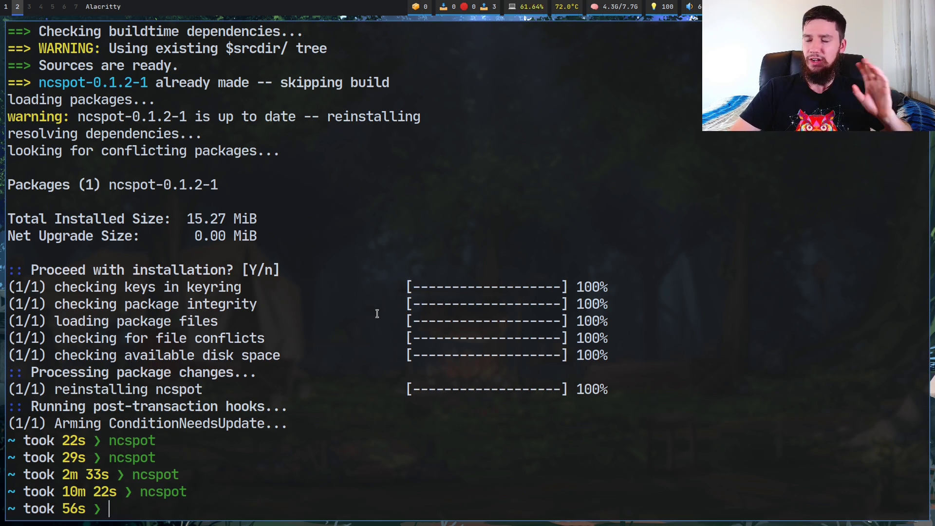
text(ncspot)
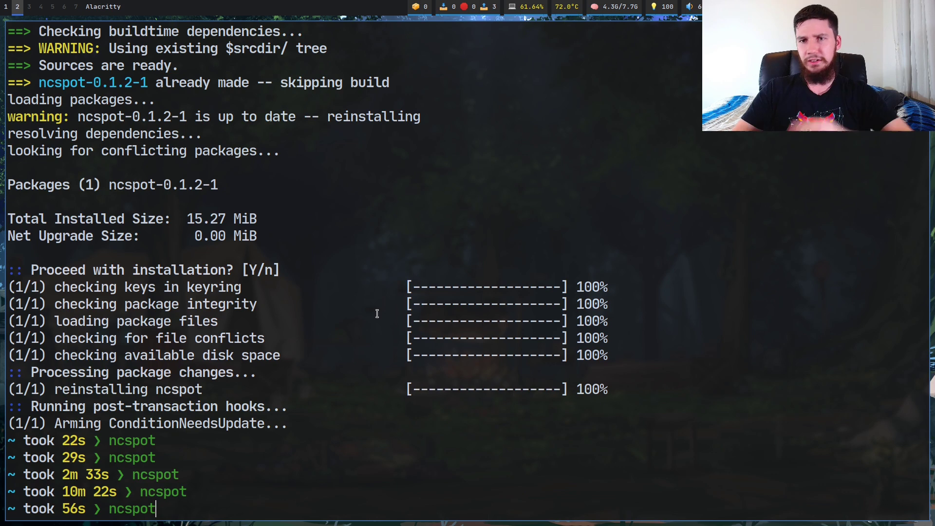
key(Return)
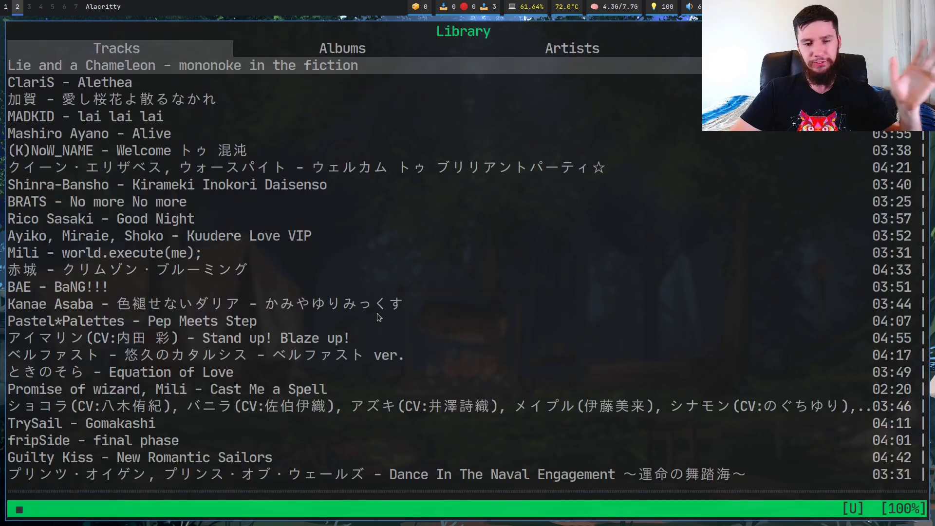
key(Down)
key(Down)
key(Down)
key(Down)
key(Down)
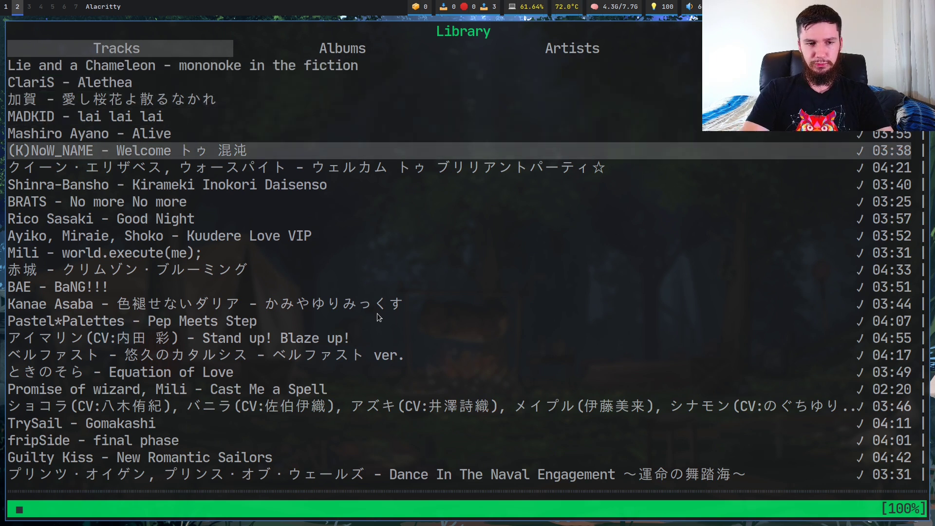
key(Up)
key(Up)
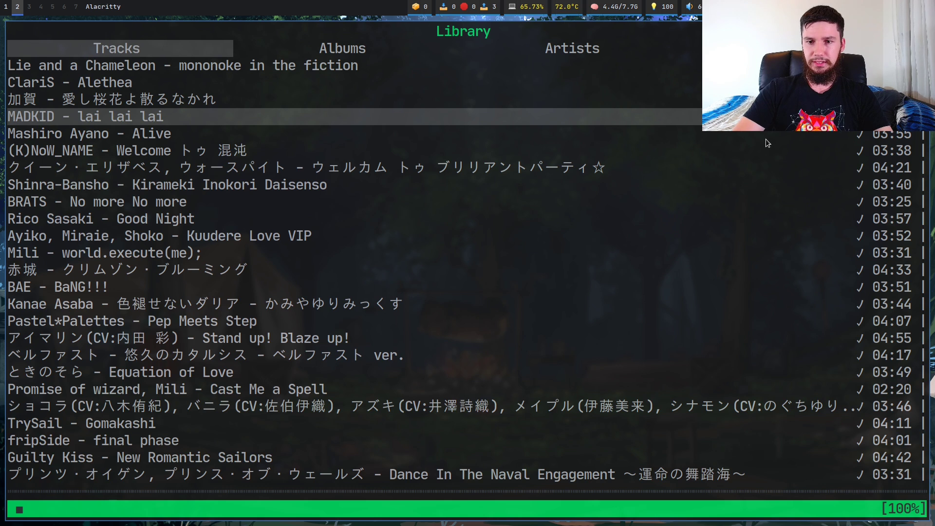
Play the library with shuffle on and skip ahead through the tracks to "ITOWOKASHI - カナデアイ".
key(shift+p)
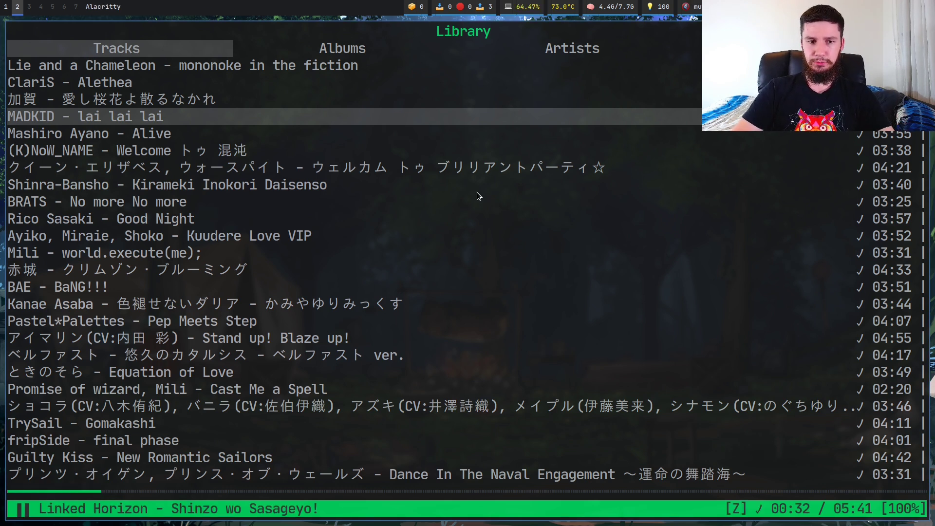
key(z)
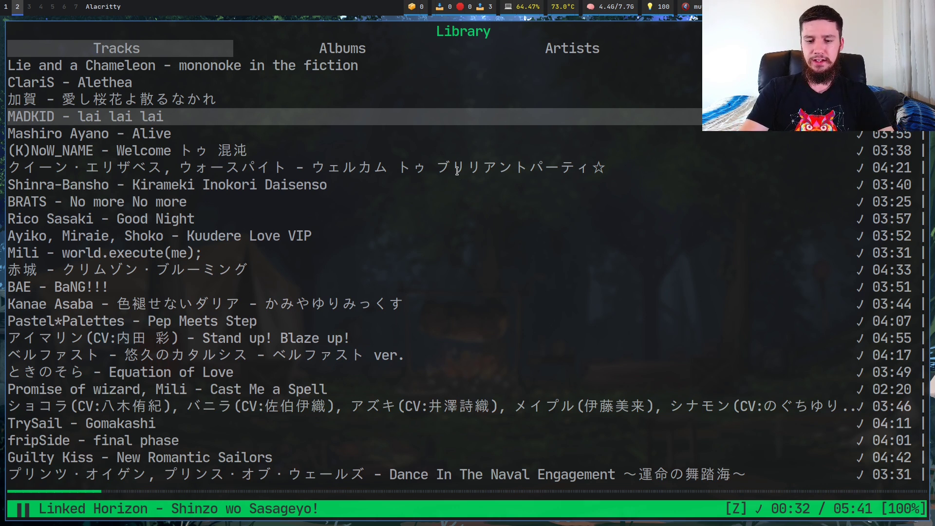
key(greater)
key(greater)
key(greater)
key(greater)
key(greater)
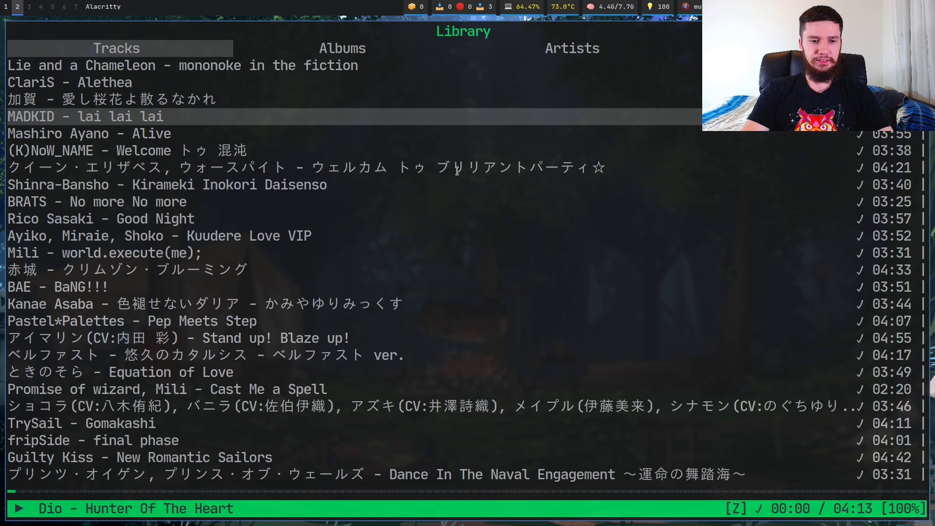
key(greater)
key(greater)
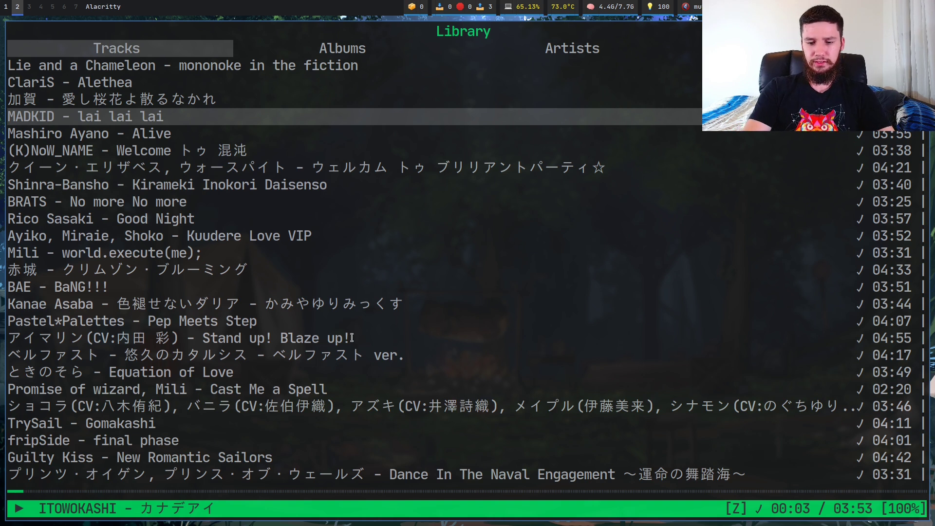
Demonstrate skipping to the next track and back to the previous one.
key(greater)
key(less)
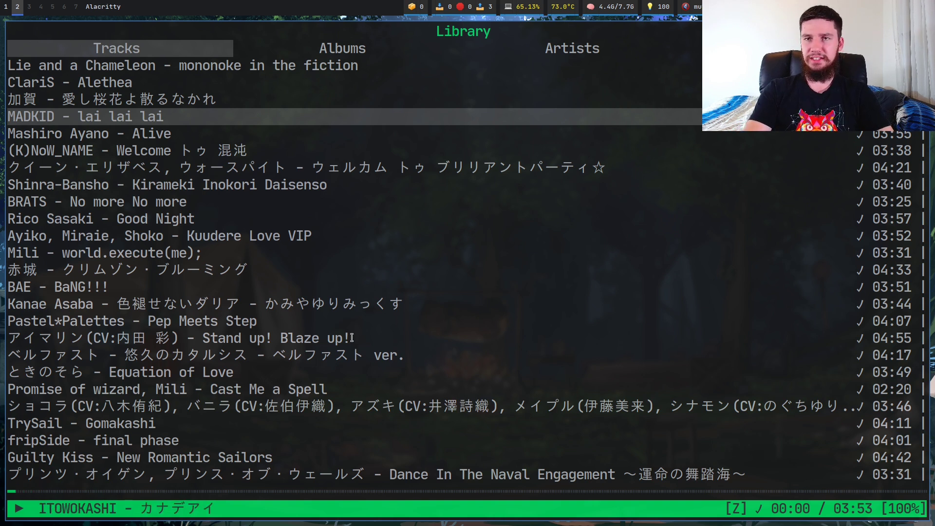
key(greater)
key(greater)
key(greater)
key(greater)
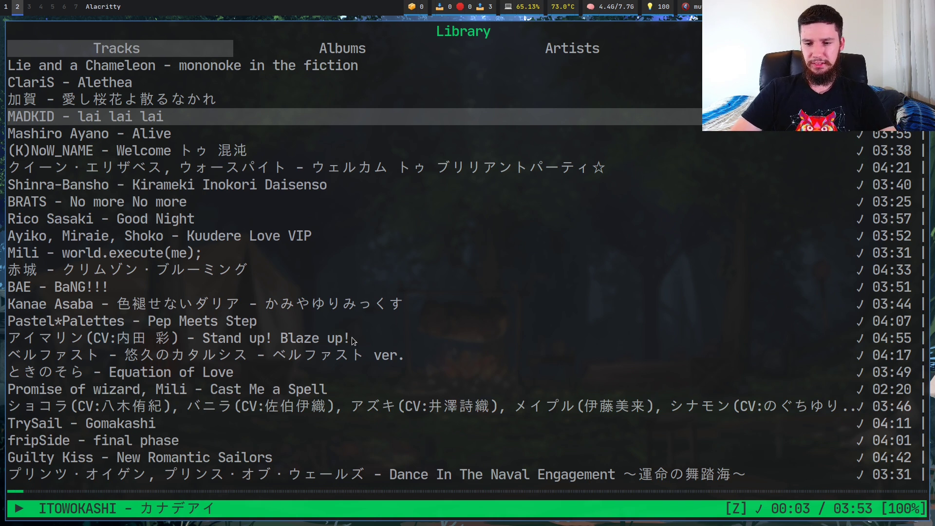
Turn on repeat, skip ahead to "Takanori Nishikawa - Bright Burning Shout" and seek forward in that track.
key(r)
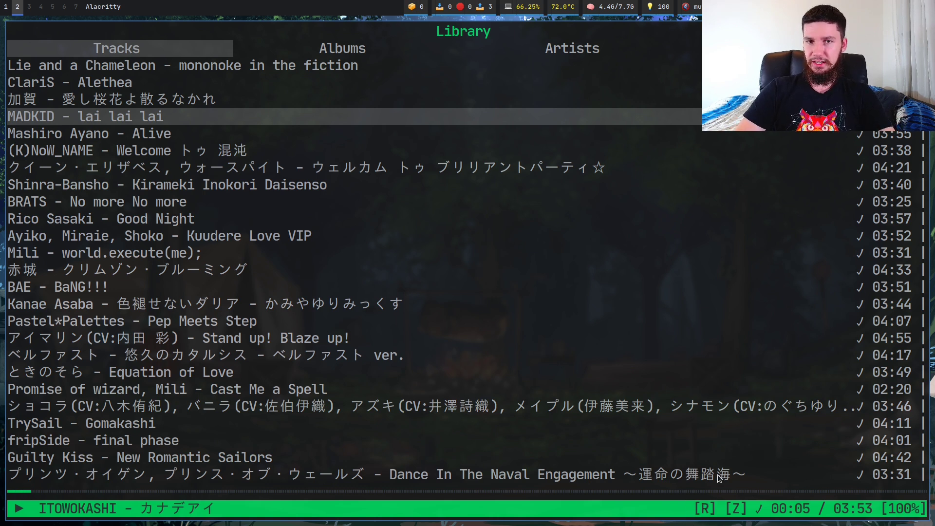
key(n)
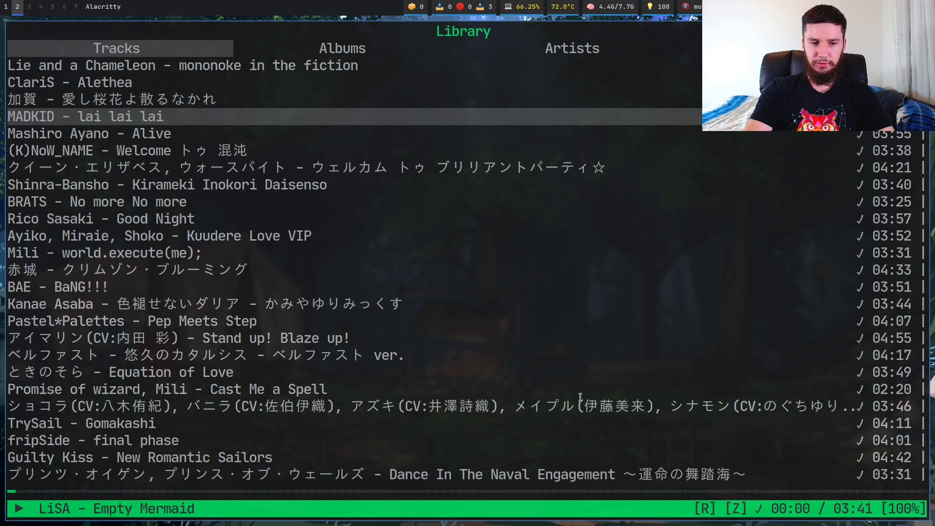
key(n)
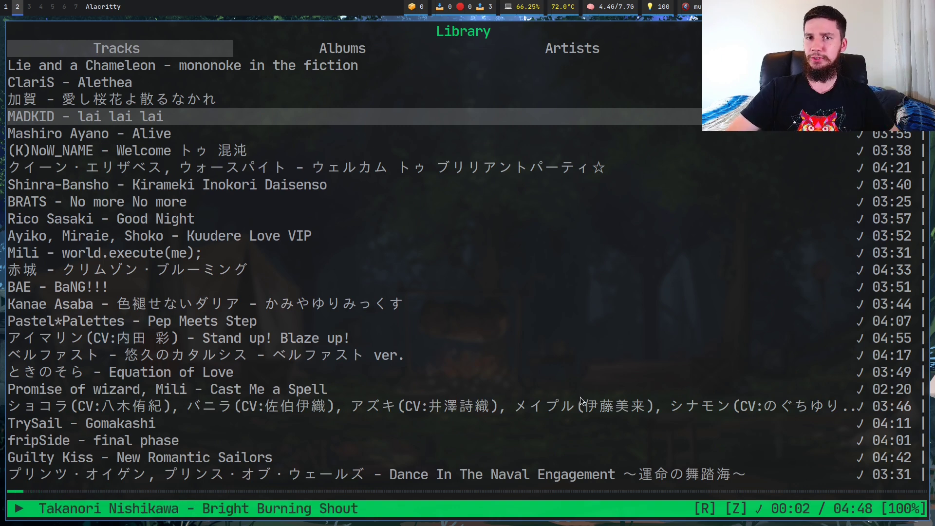
key(f)
key(f)
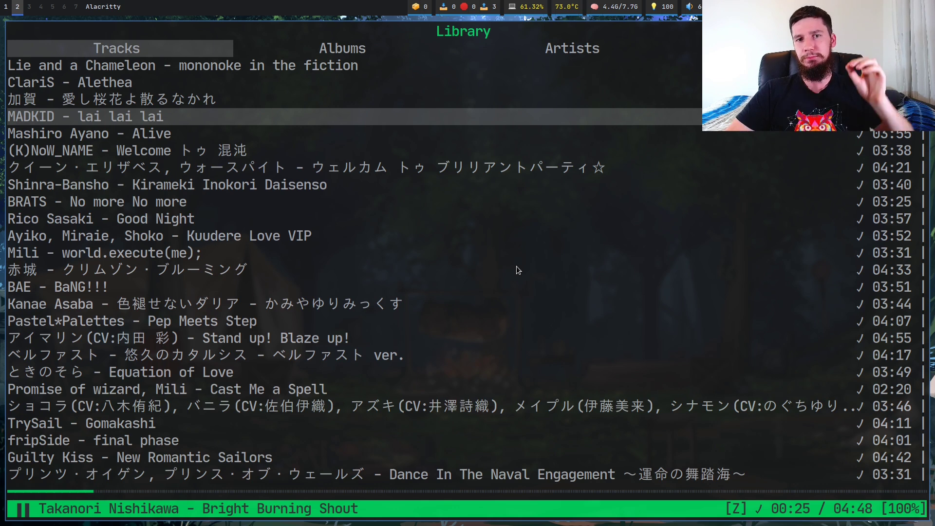
Check the keybinding list in the help screen again and quit ncspot.
key(question)
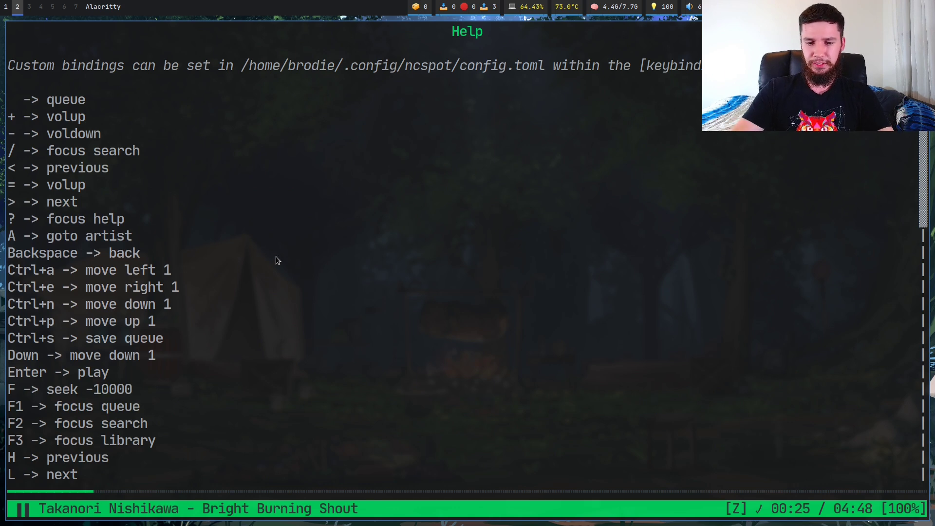
key(BackSpace)
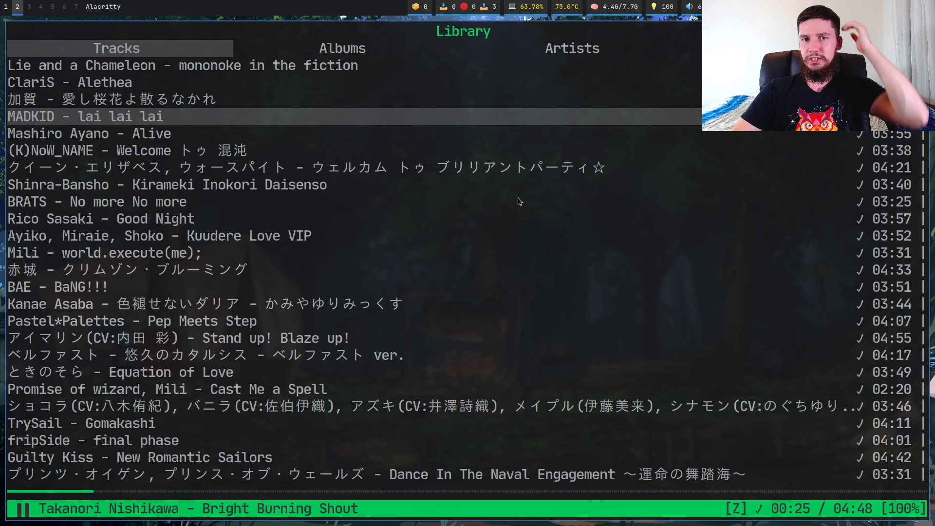
text(q)
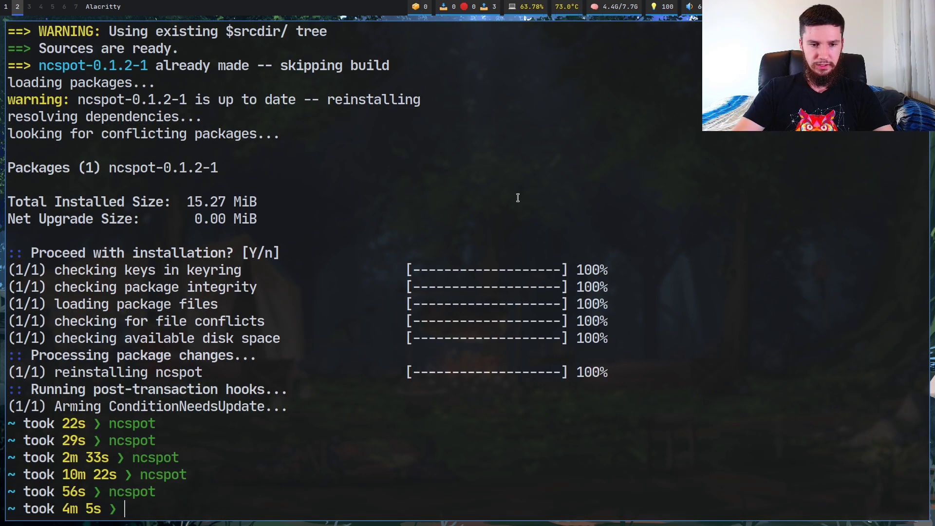
Find the ncspot folder under ~/.config in the terminal file manager, open its config.toml in the editor and enlarge the text.
text(r)
key(Return)
key(g)
key(c)
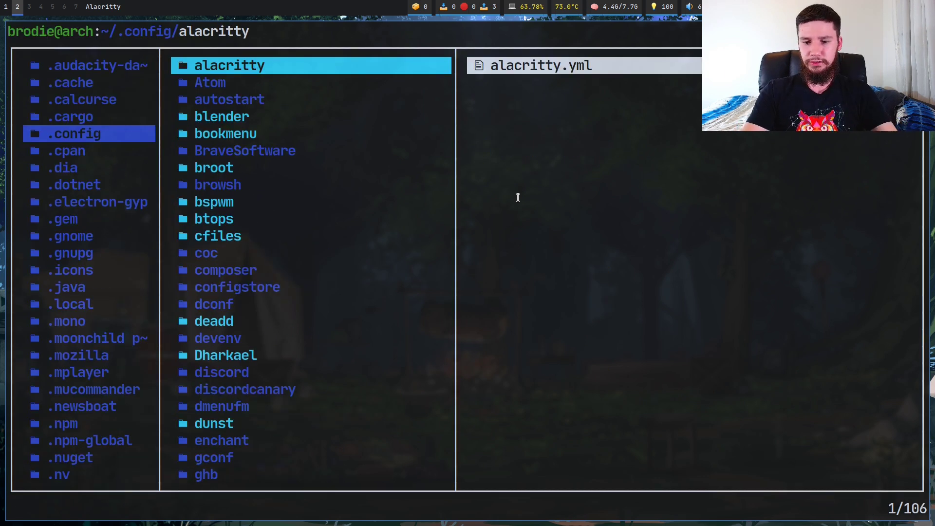
key(slash)
text(ncp)
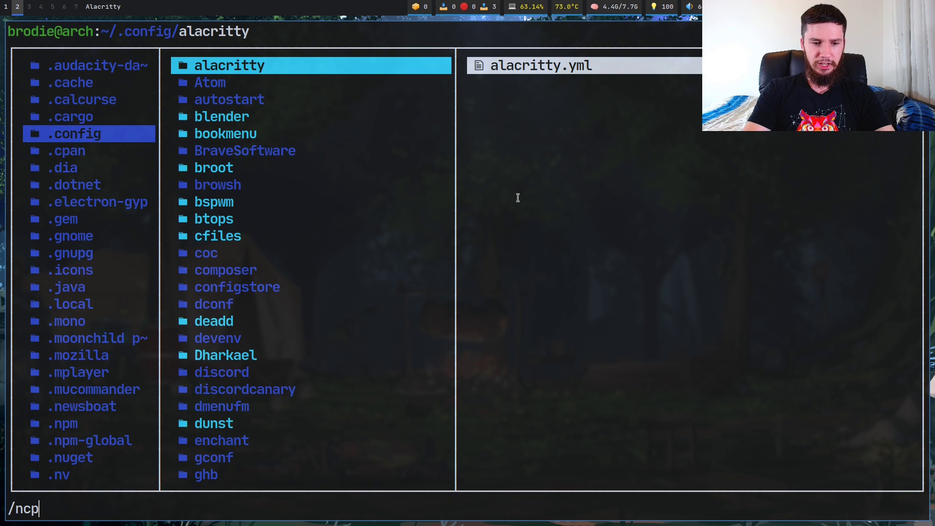
key(BackSpace)
text(spo)
key(Return)
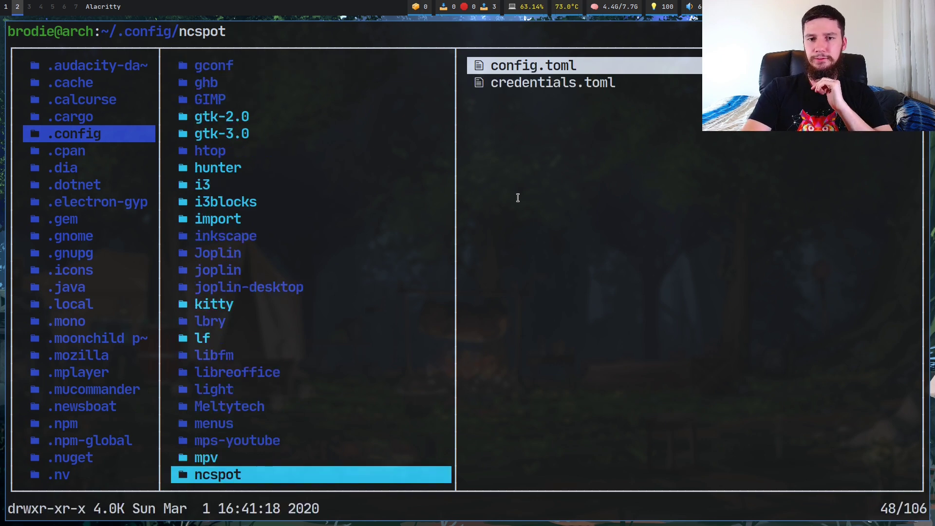
key(l)
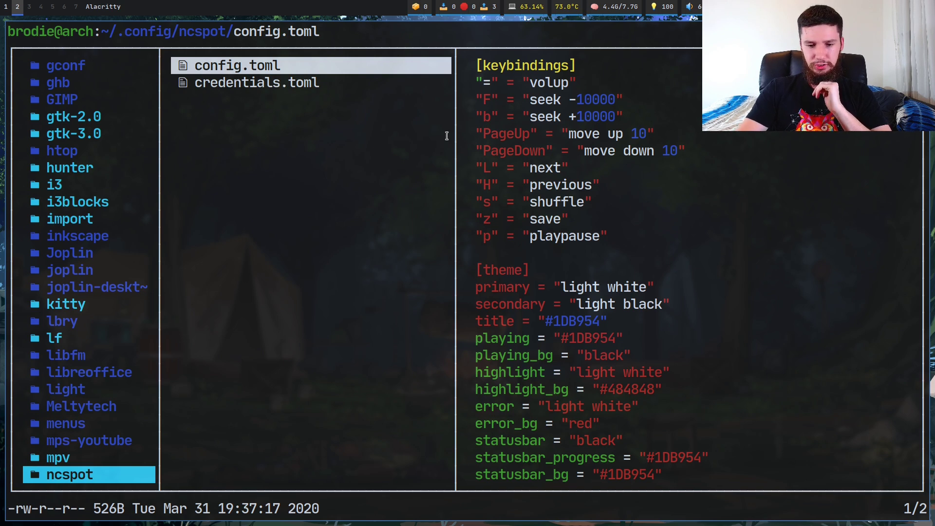
key(l)
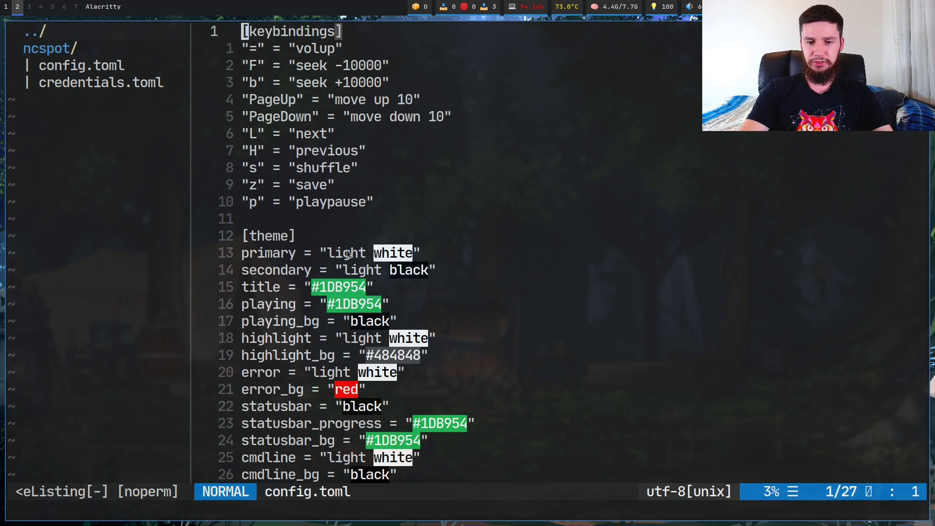
key(ctrl+equal)
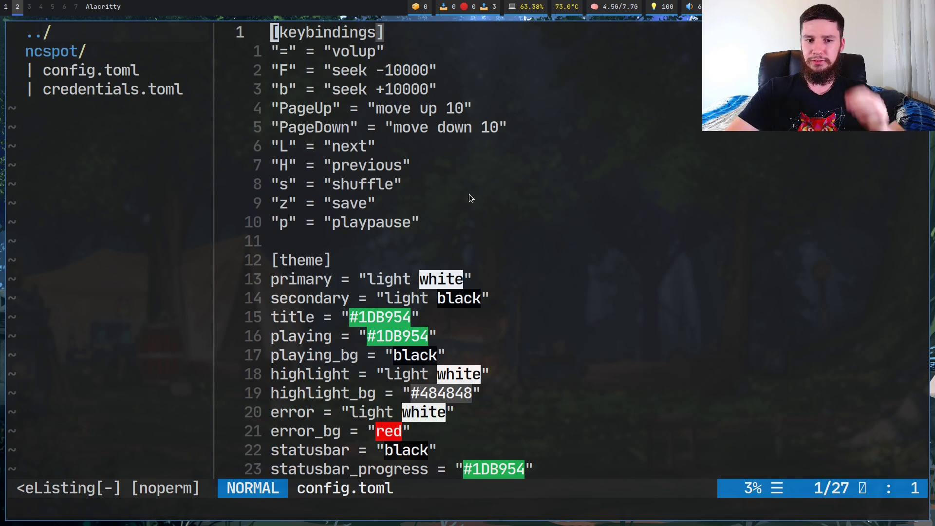
Look through the keybindings and theme sections of config.toml down to the last line.
key(j)
key(j)
key(j)
key(j)
key(j)
key(j)
key(j)
key(j)
key(j)
key(j)
key(j)
key(j)
key(j)
key(j)
key(j)
key(j)
key(j)
key(j)
key(j)
key(j)
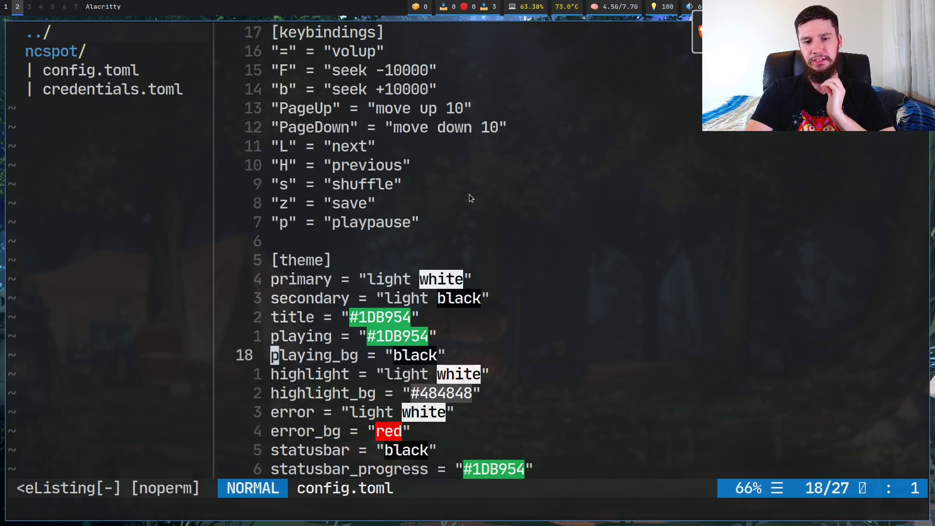
key(j)
key(j)
key(j)
key(j)
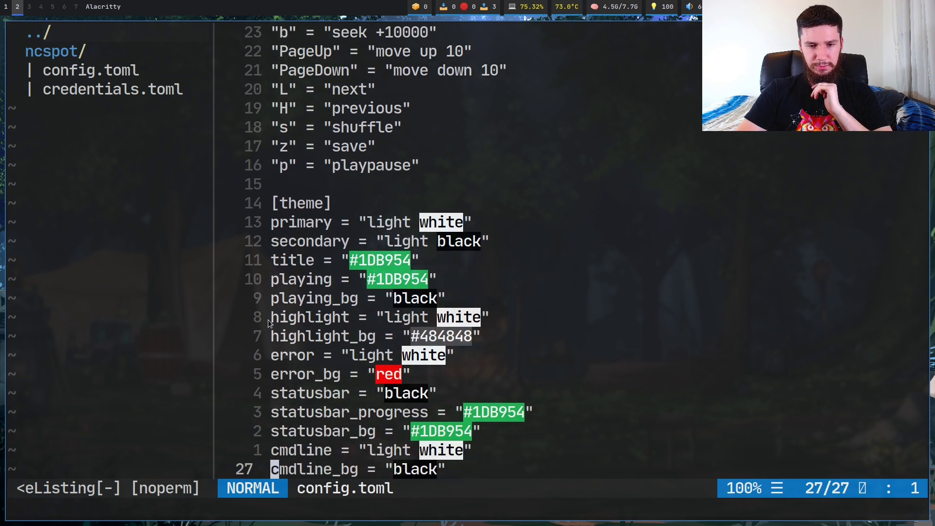
Switch to the ncspot GitHub page in the browser and examine the README's Theming example, including its background = "black" entry.
key(super+1)
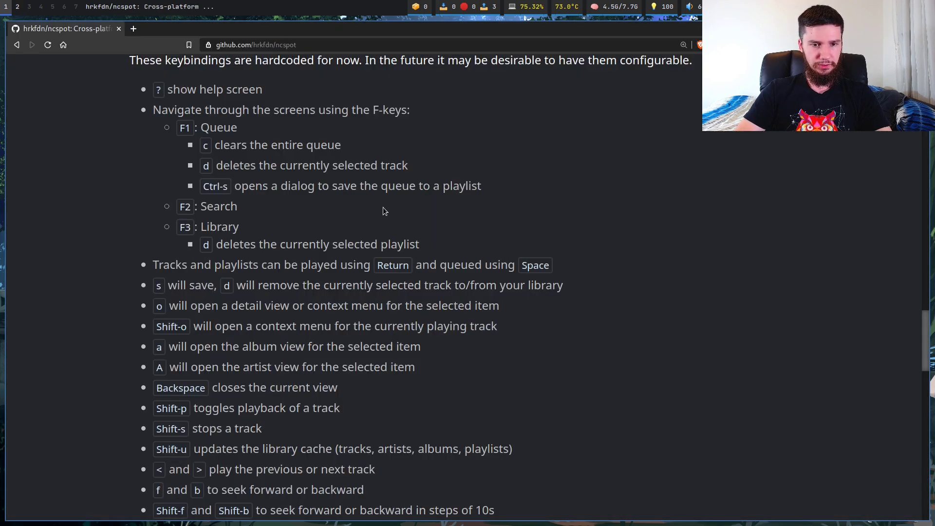
scroll(383, 211, down, 15)
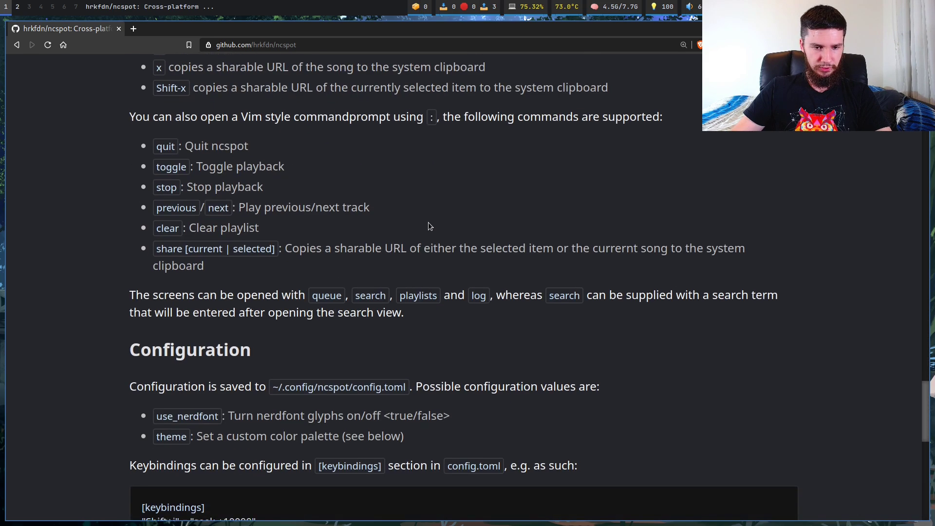
scroll(436, 224, down, 5)
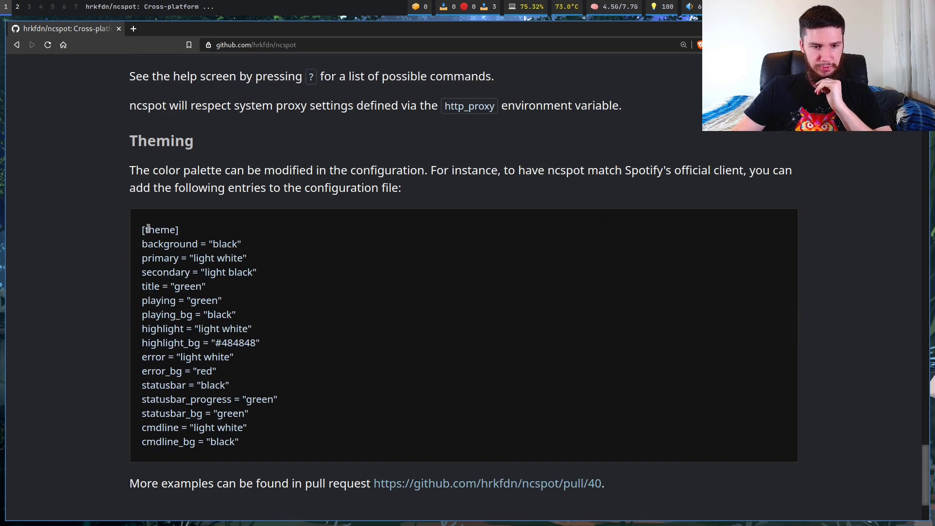
drag(143, 229, 269, 427)
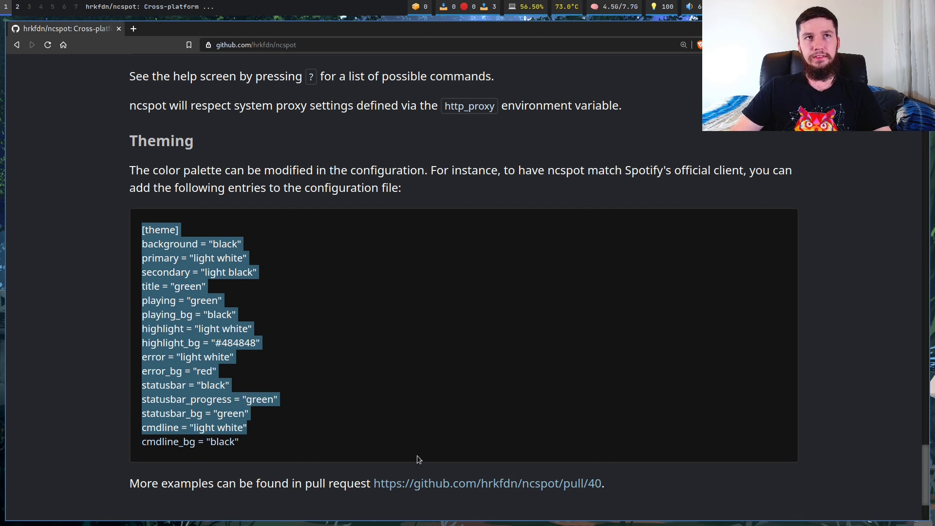
click(252, 274)
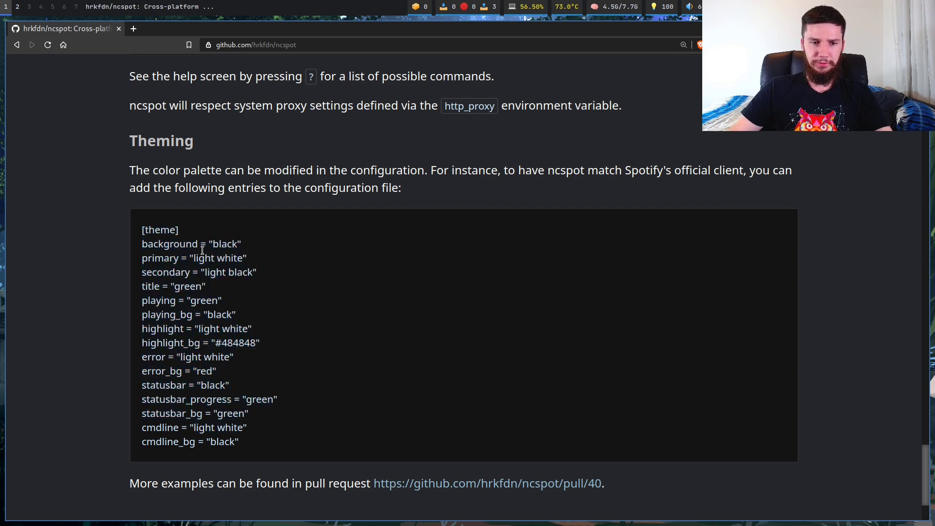
drag(148, 243, 163, 244)
triple_click(256, 243)
click(258, 238)
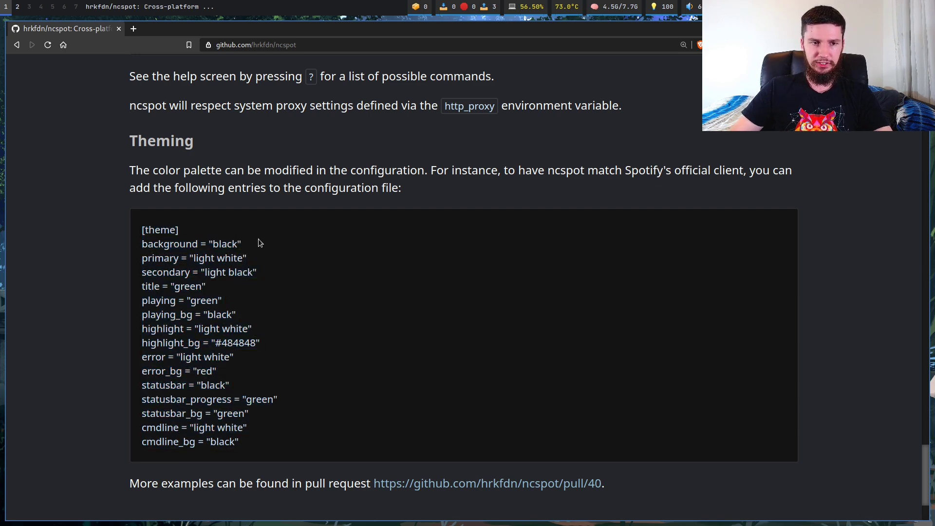
Return to config.toml in the terminal editor, save the file and go over its theme entries, ending at the first line.
key(super+2)
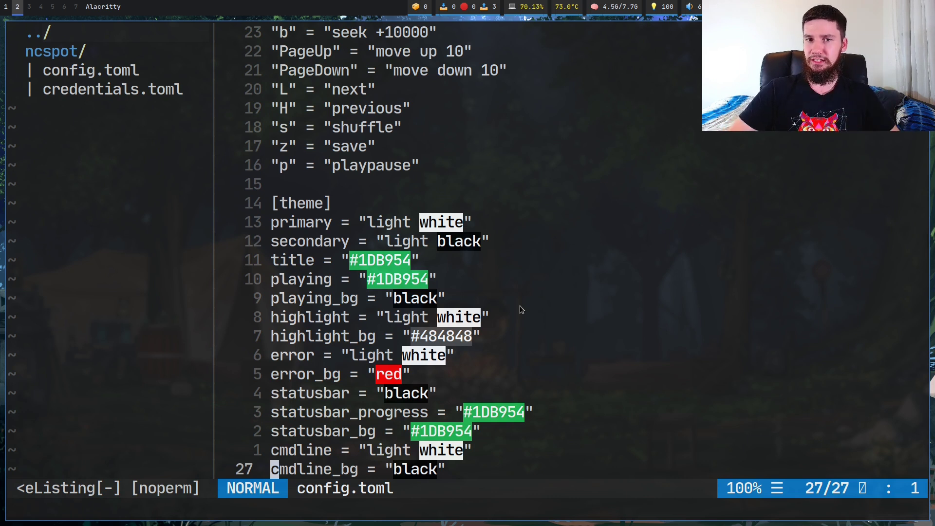
text(:w)
key(Return)
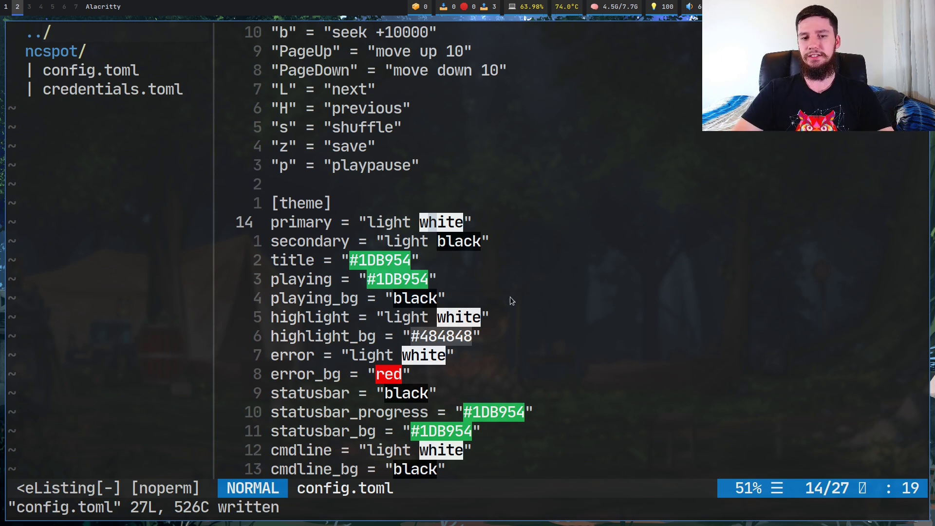
key(j)
key(j)
key(j)
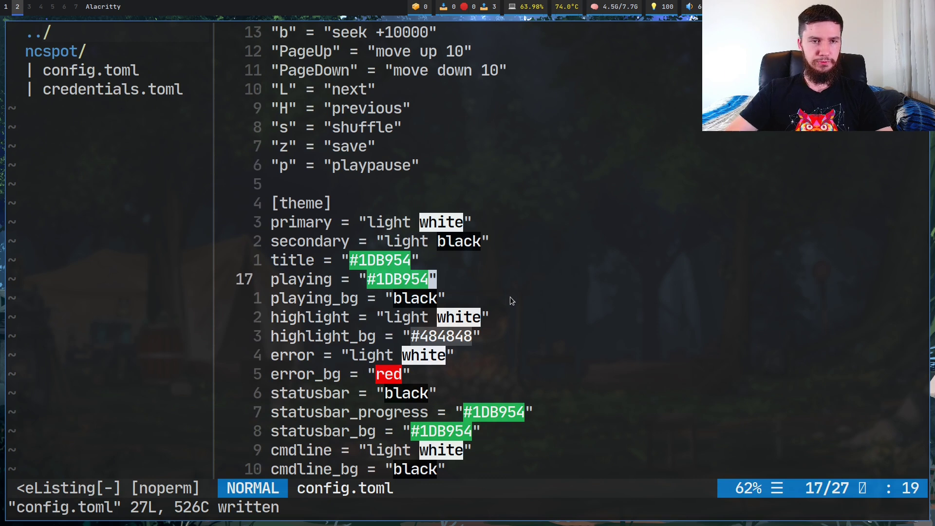
key(g)
key(g)
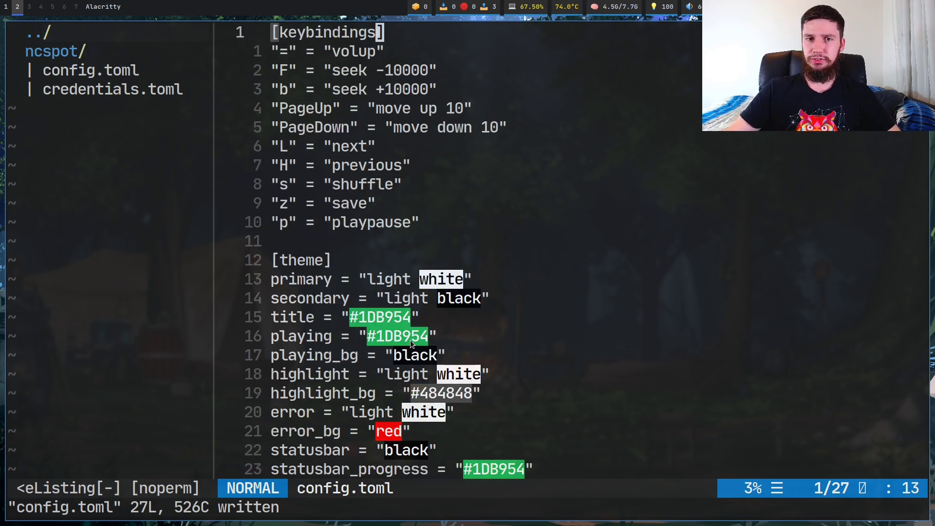
Switch to the ncspot GitHub page in the browser and examine the README's Configuration section, especially the use_nerdfont option.
key(super+1)
scroll(352, 303, down, 1)
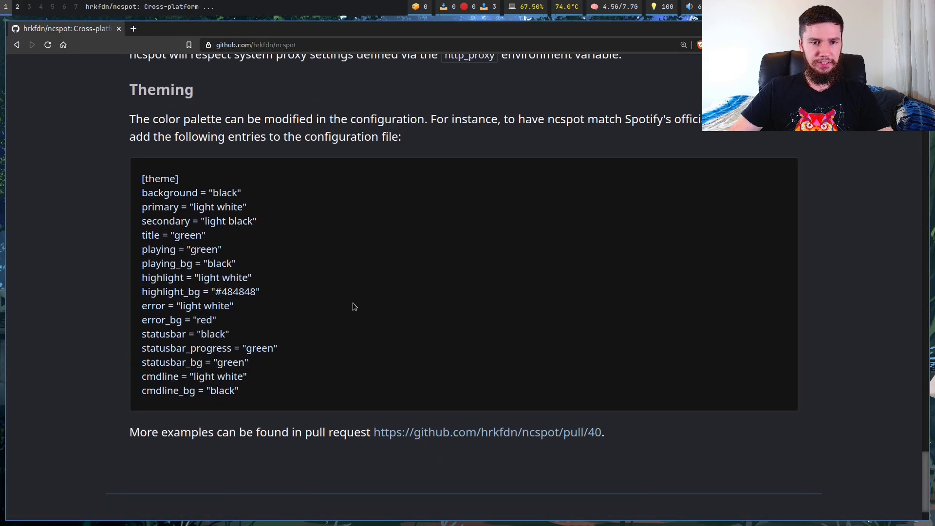
scroll(353, 302, up, 4)
scroll(352, 303, up, 4)
drag(138, 265, 231, 271)
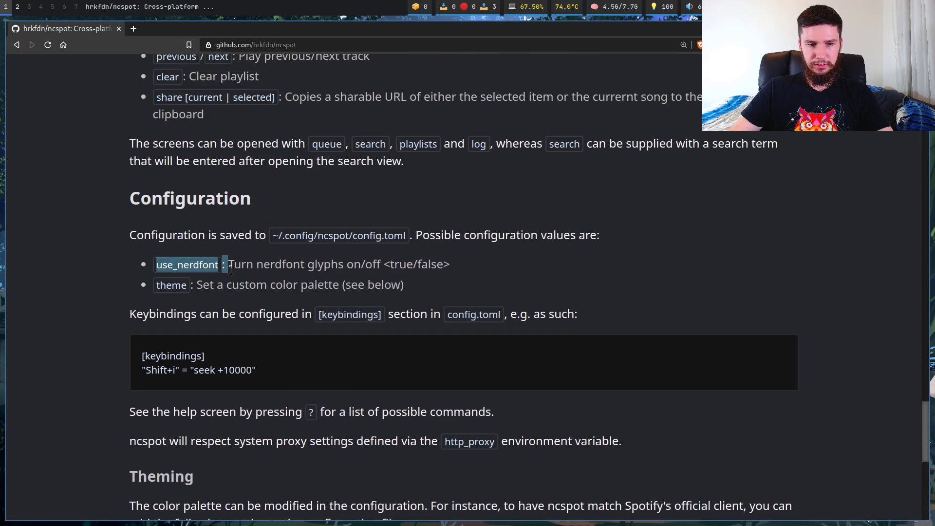
click(286, 264)
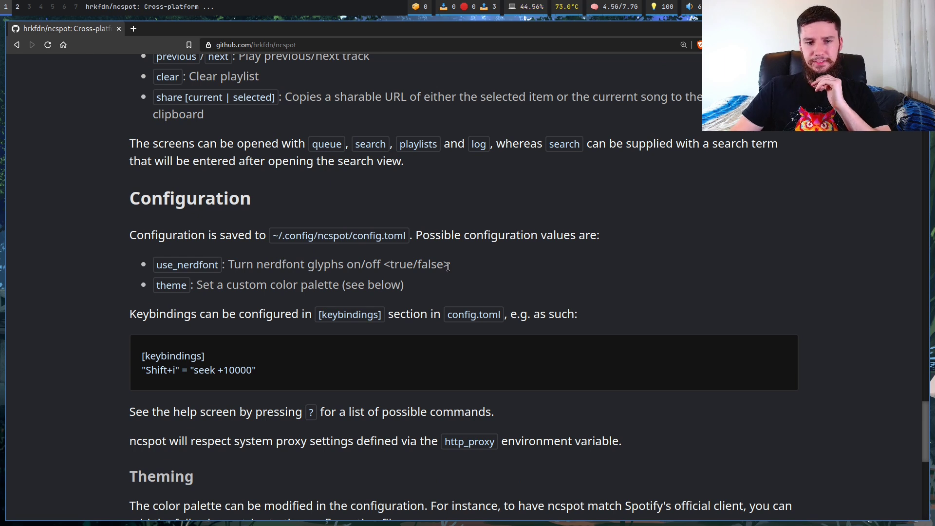
drag(455, 264, 262, 265)
click(231, 258)
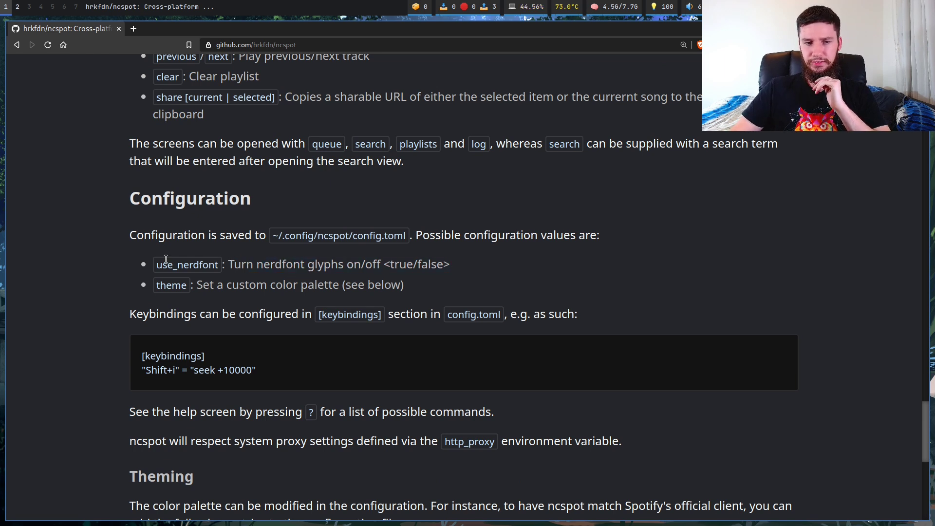
drag(163, 264, 436, 267)
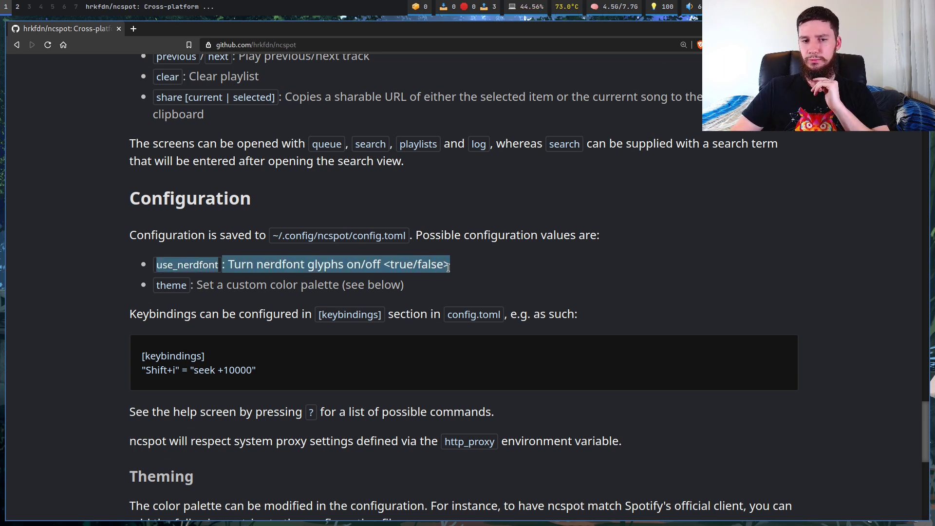
click(448, 267)
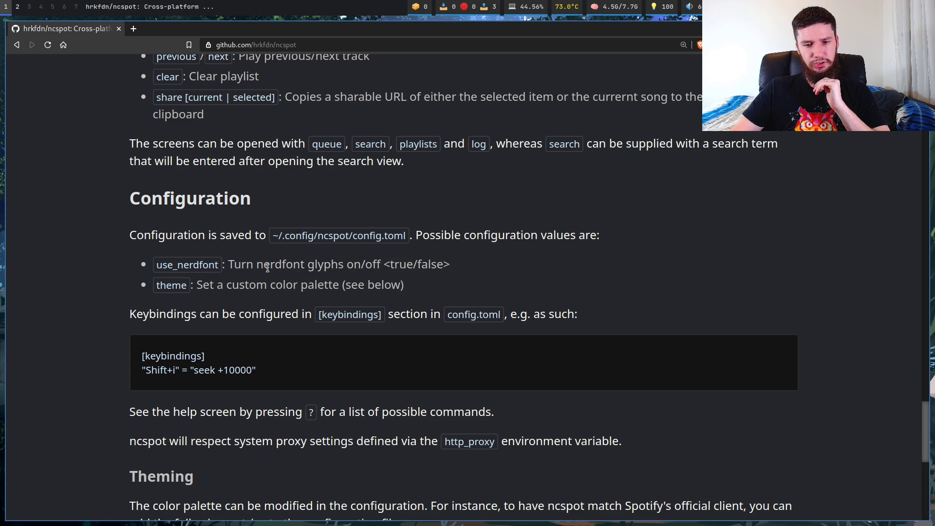
drag(163, 260, 374, 265)
click(374, 266)
scroll(373, 270, up, 5)
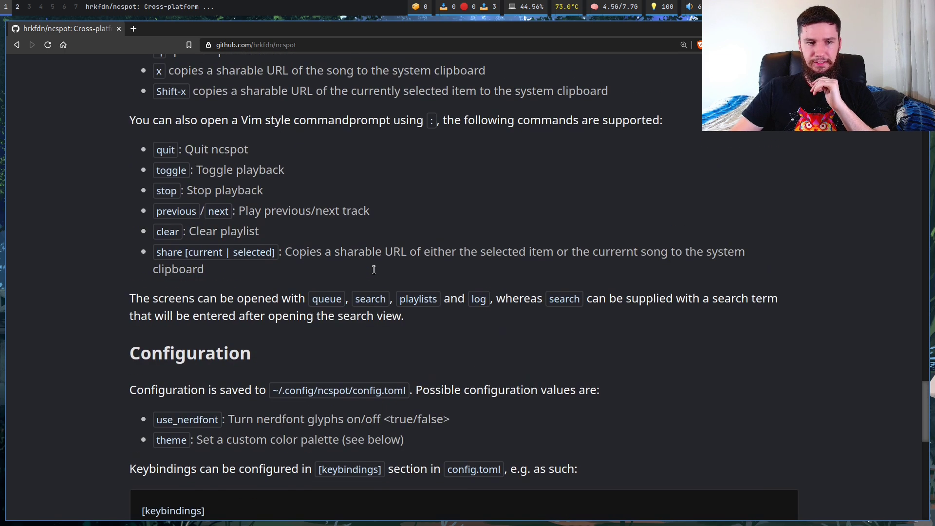